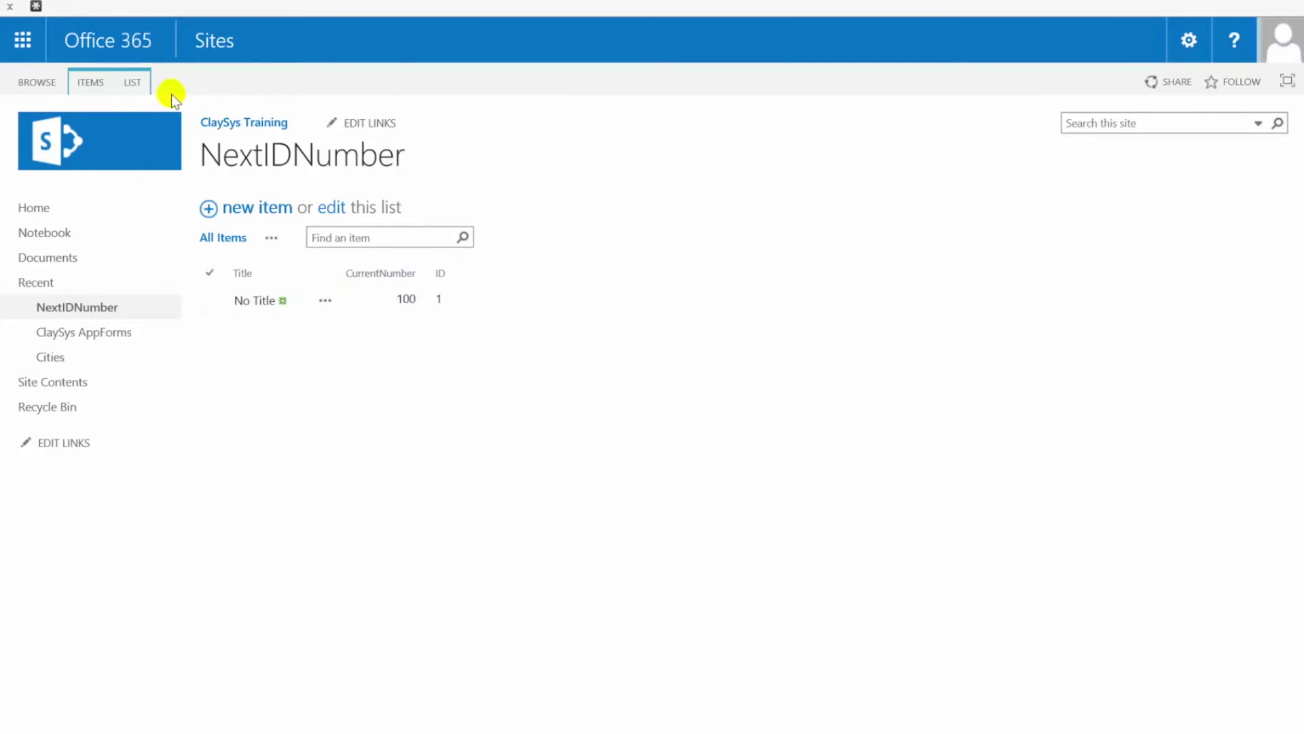
Step: In the NextIDNumber list settings, set the CurrentNumber number column to 0 decimal places and save it
left_click(134, 83)
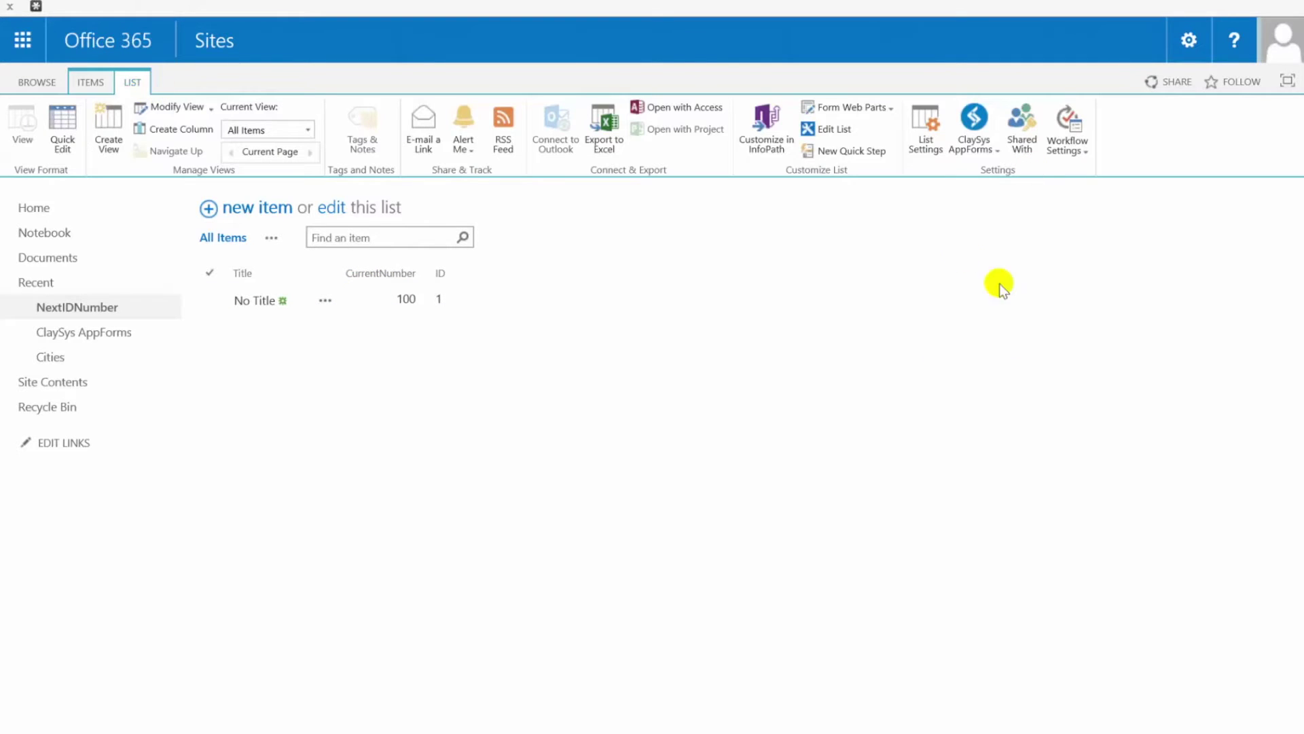
left_click(925, 136)
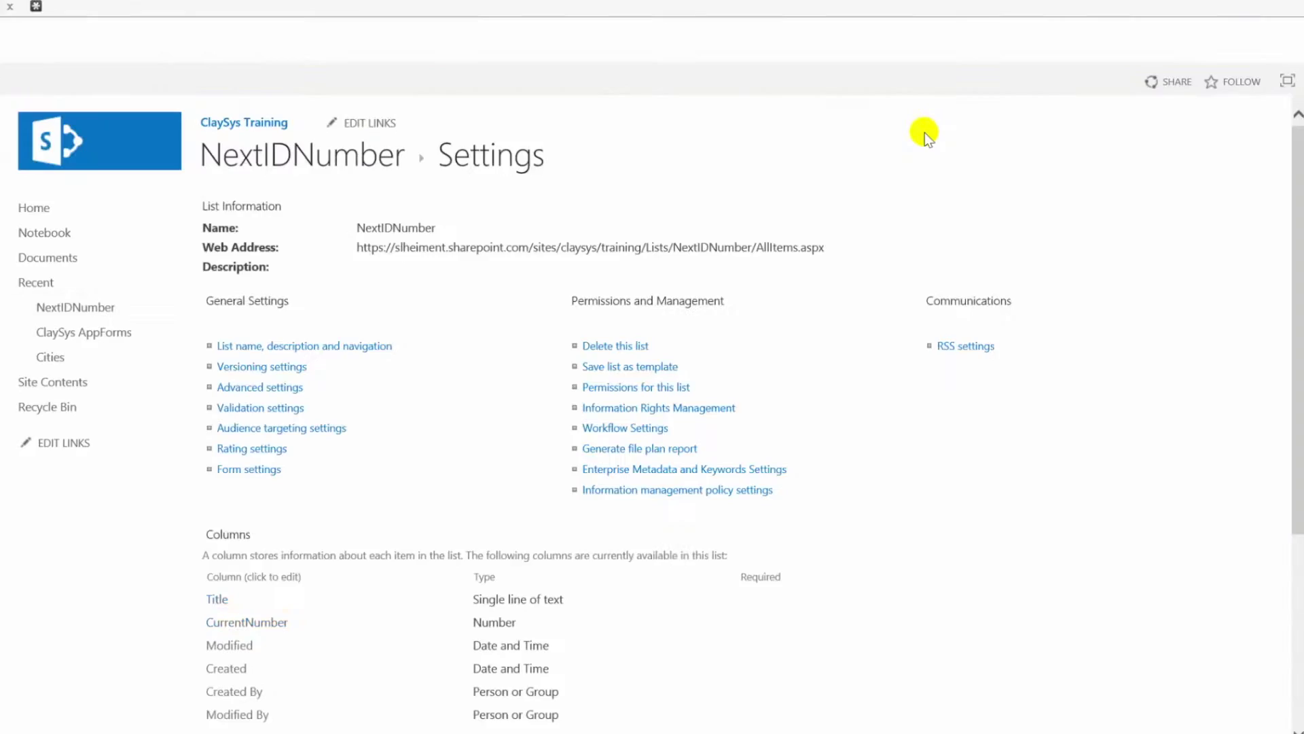
left_click(245, 631)
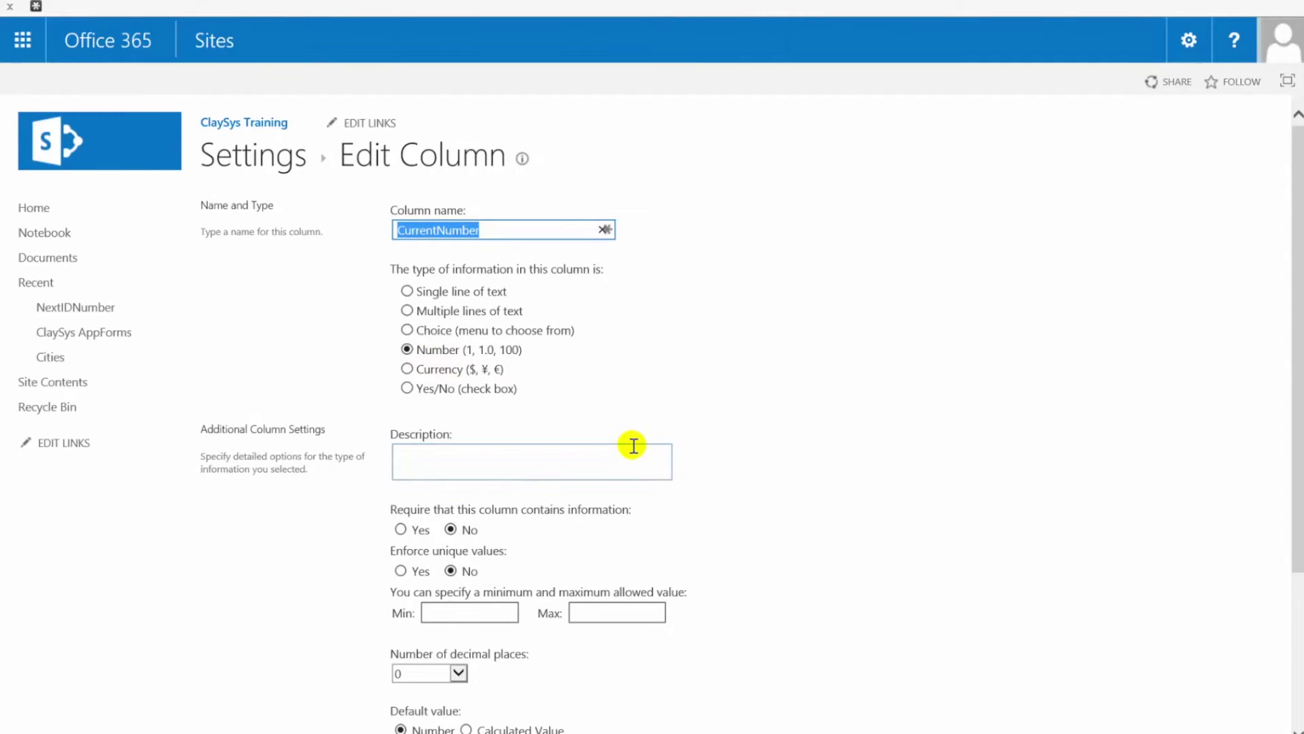
scroll(632, 451, "down", 2)
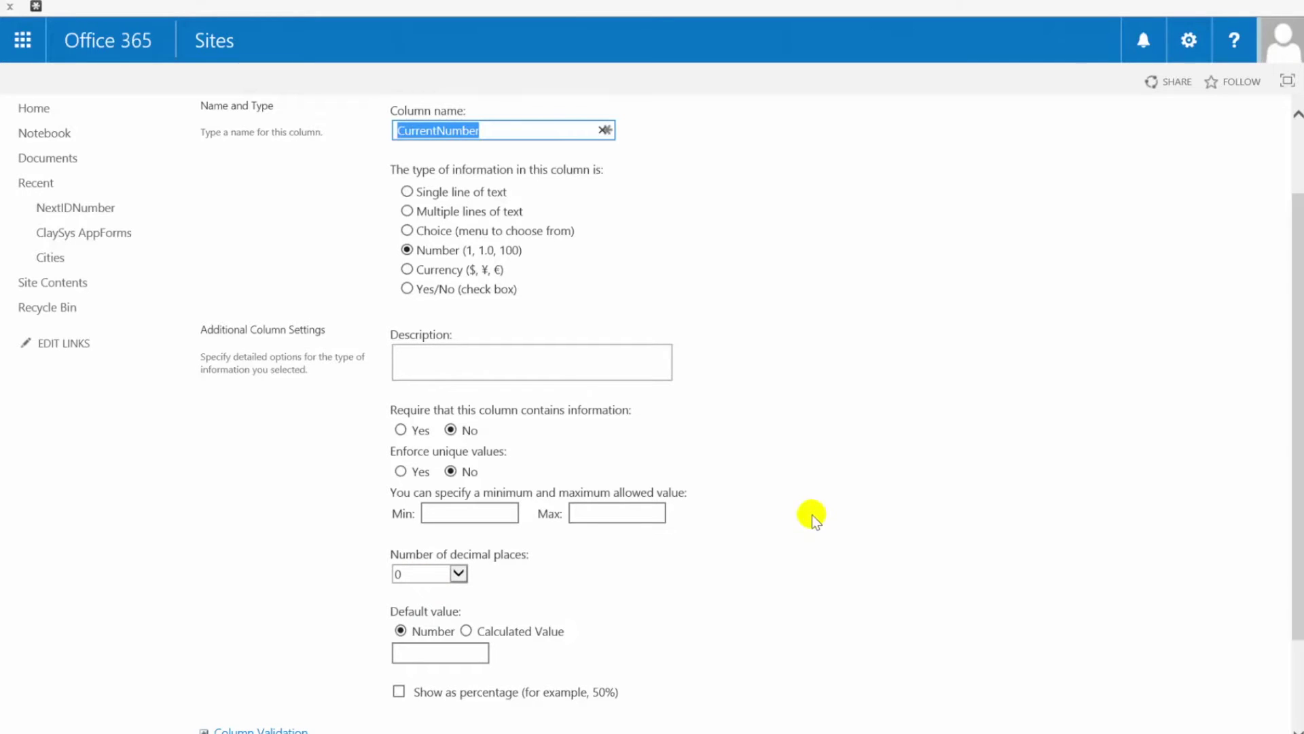
scroll(812, 515, "down", 3)
left_click(1161, 655)
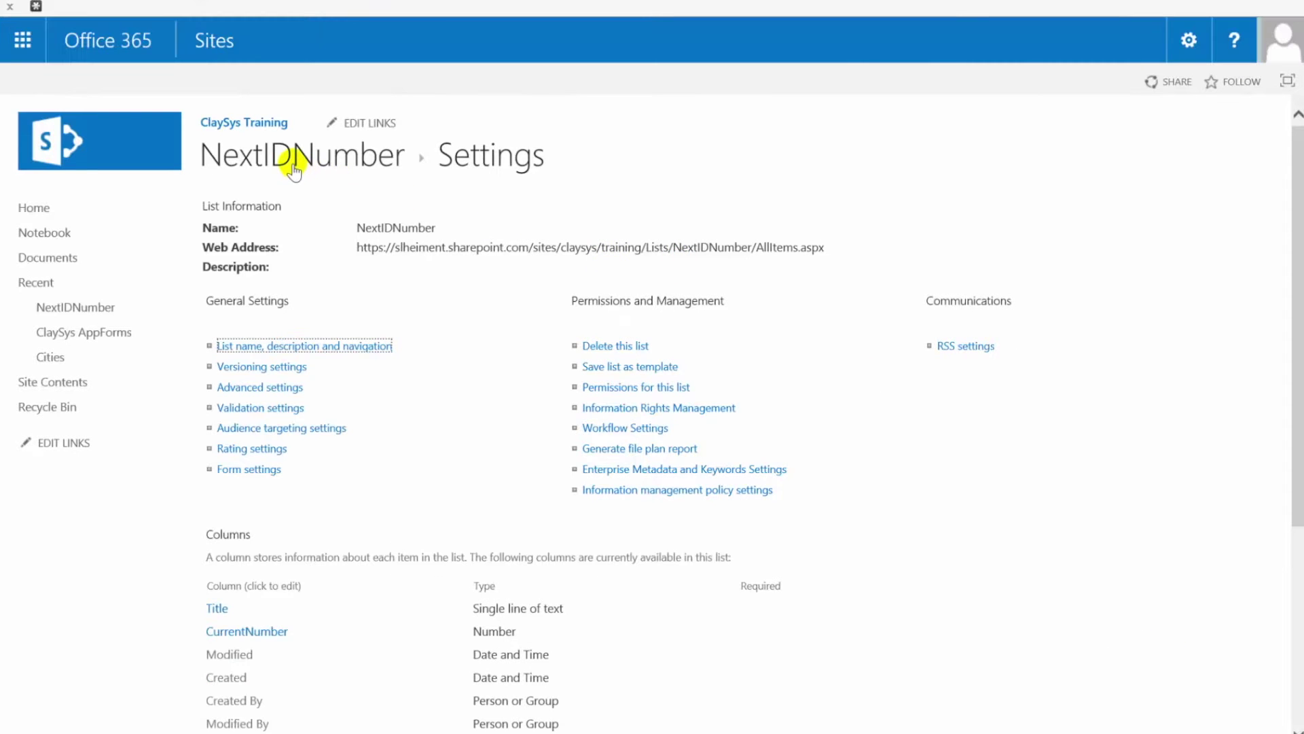
Step: Return to the NextIDNumber list view, where the single item shows CurrentNumber 100
left_click(293, 170)
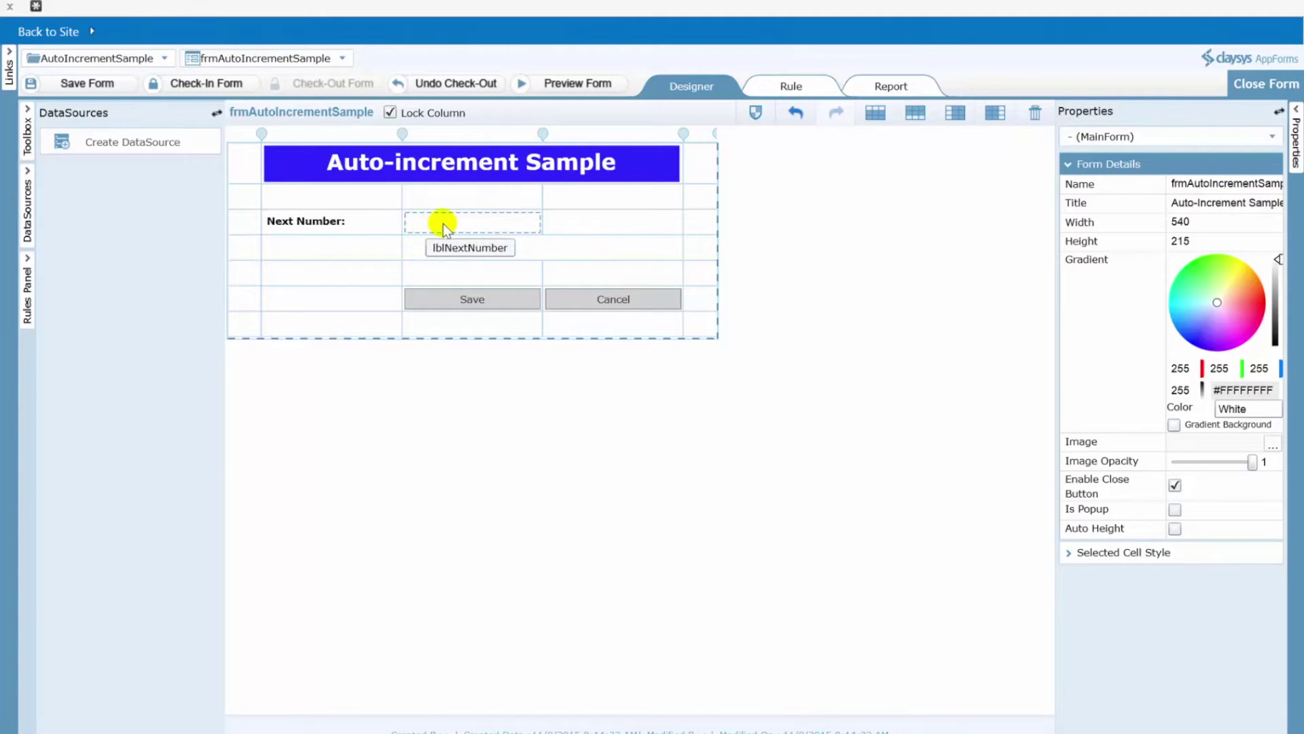
Step: Bring up the Next Number field's settings and select its control name, lblNextNumber
left_click(464, 224)
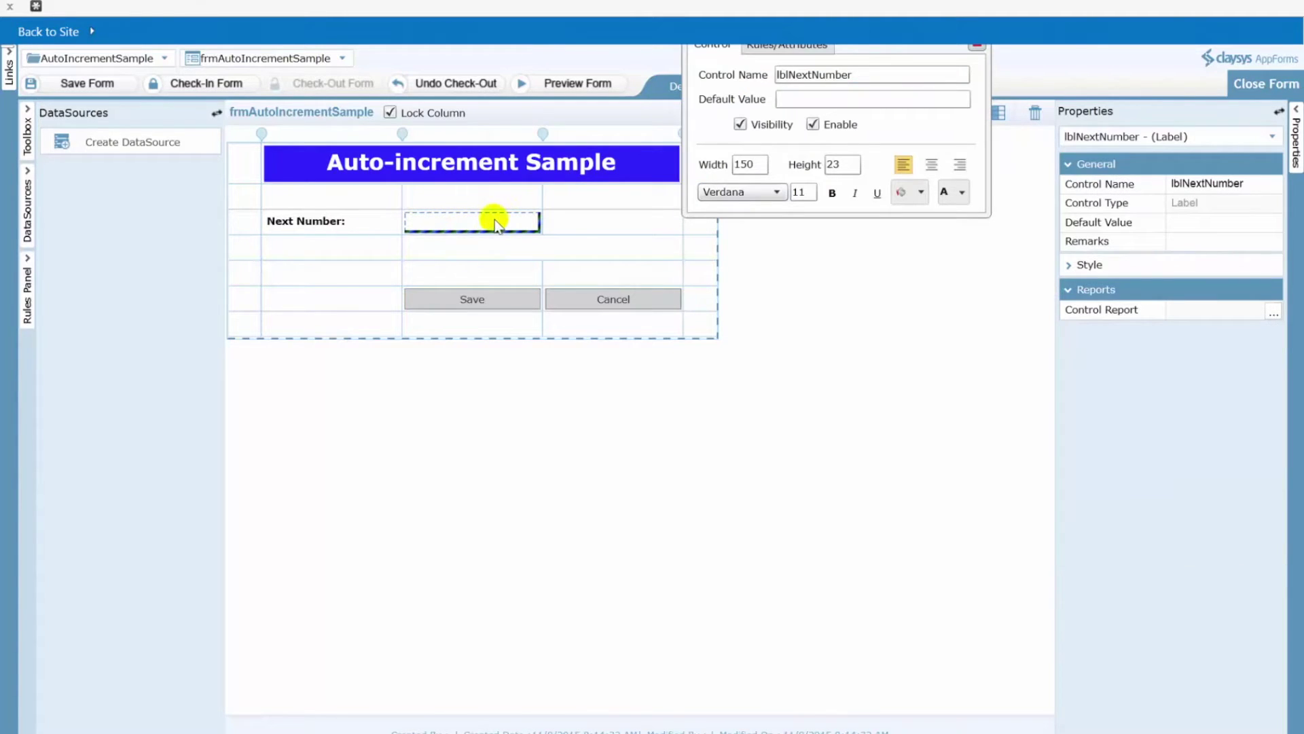
left_click_drag(924, 52, 926, 71)
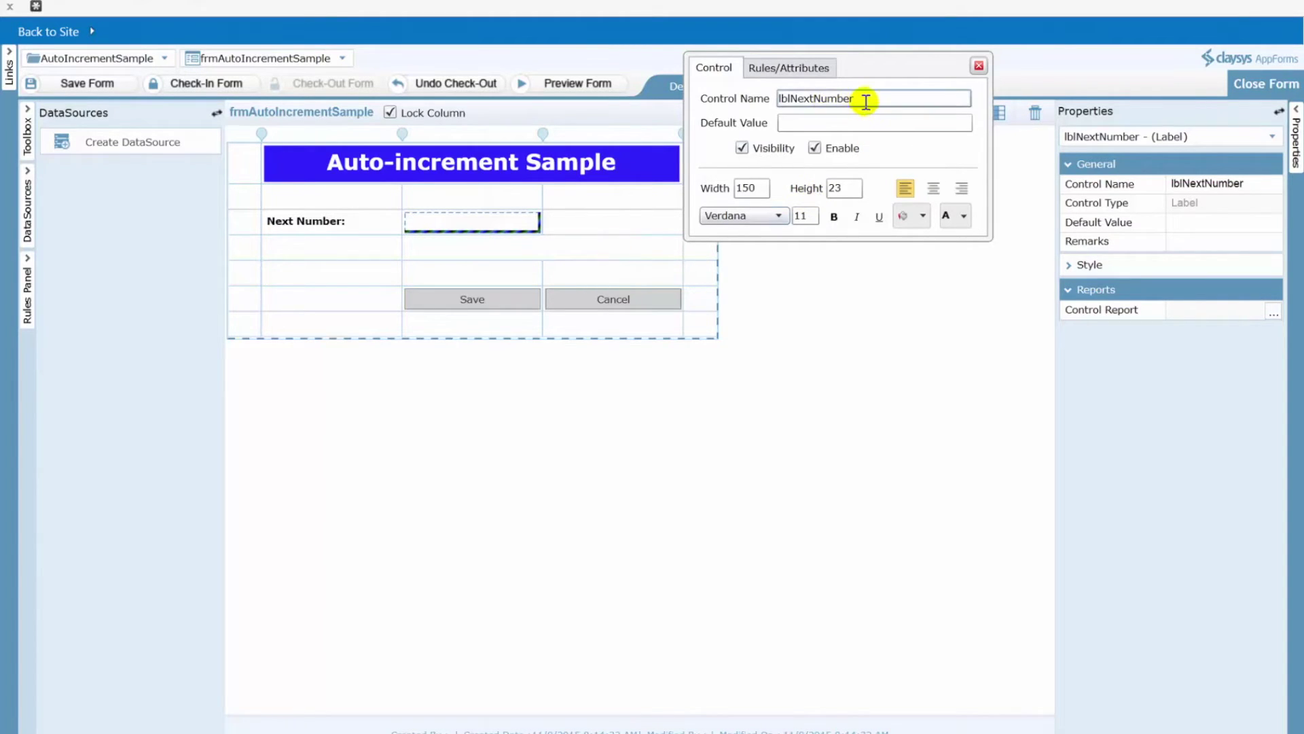
left_click_drag(857, 99, 751, 99)
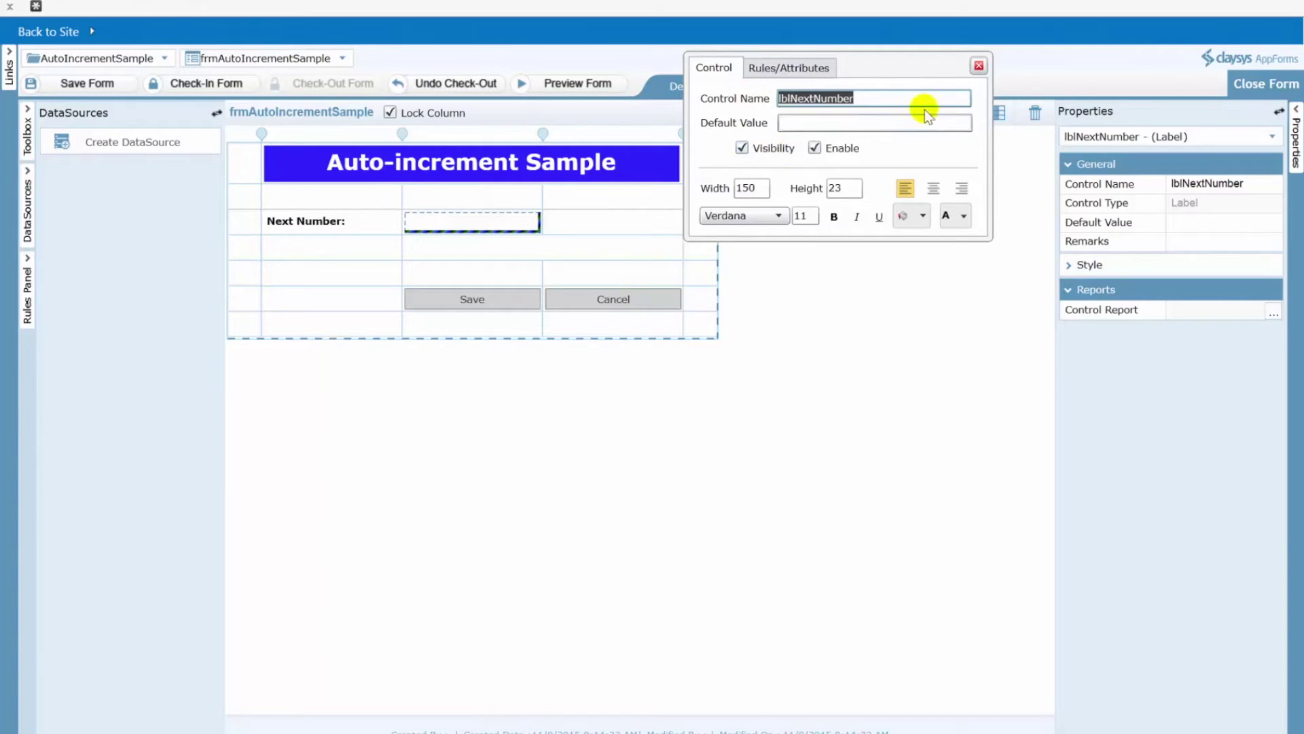
Step: Close the lblNextNumber properties and create a new data source for the form
left_click(979, 66)
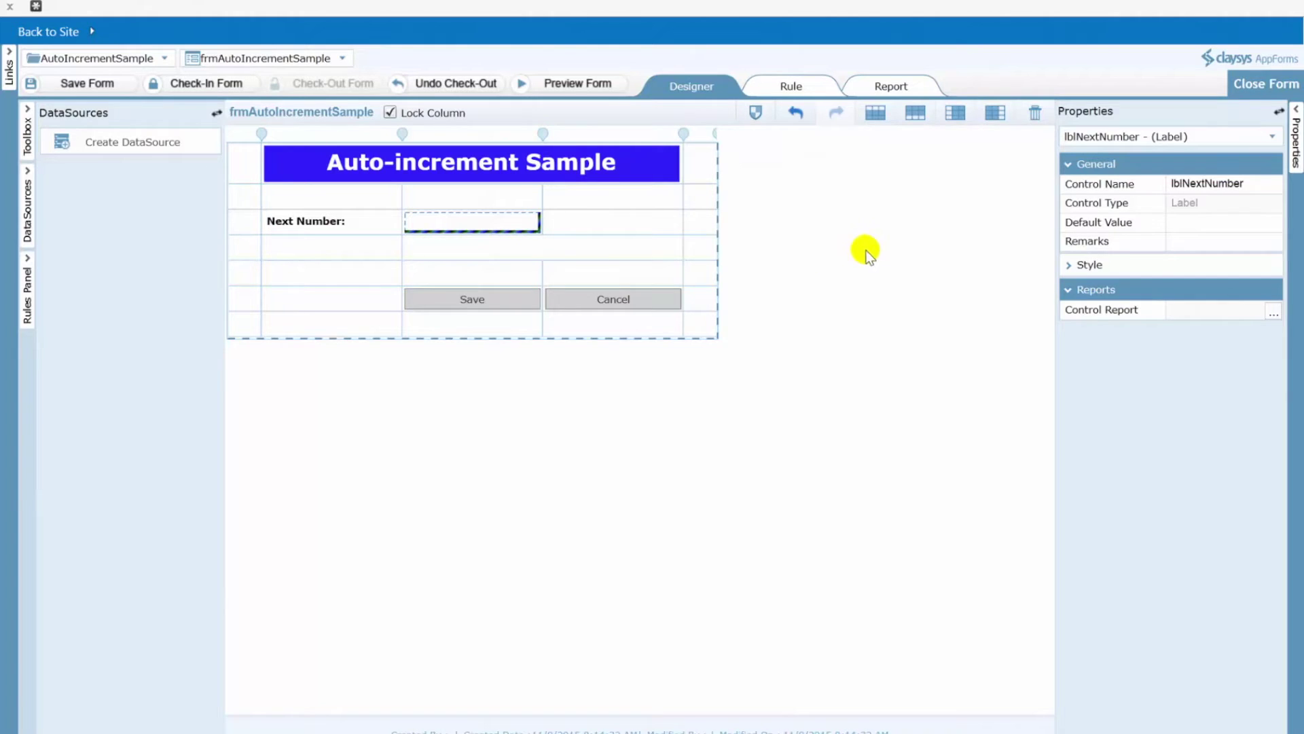
left_click(136, 147)
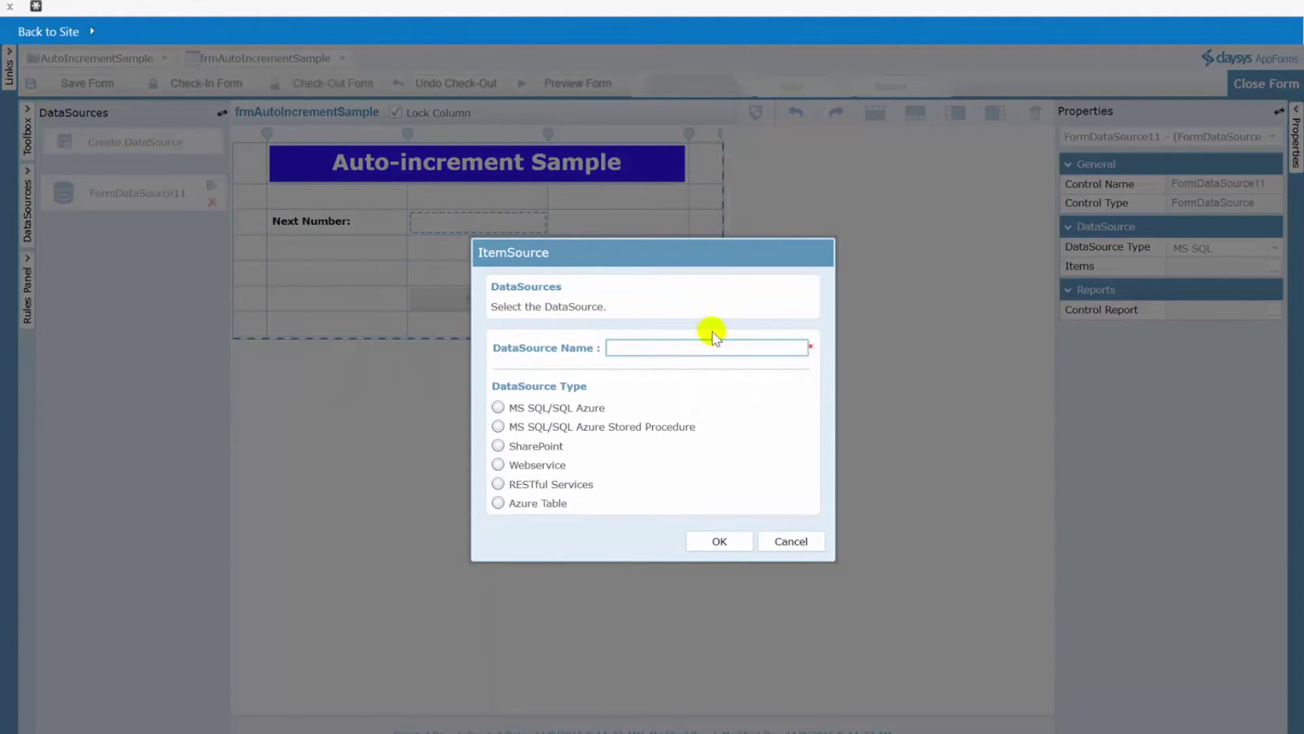
Step: Create SharePoint data source dsNextNumber bound to the NextIDNumber list and add a command
type("dsNextNumber")
left_click(497, 446)
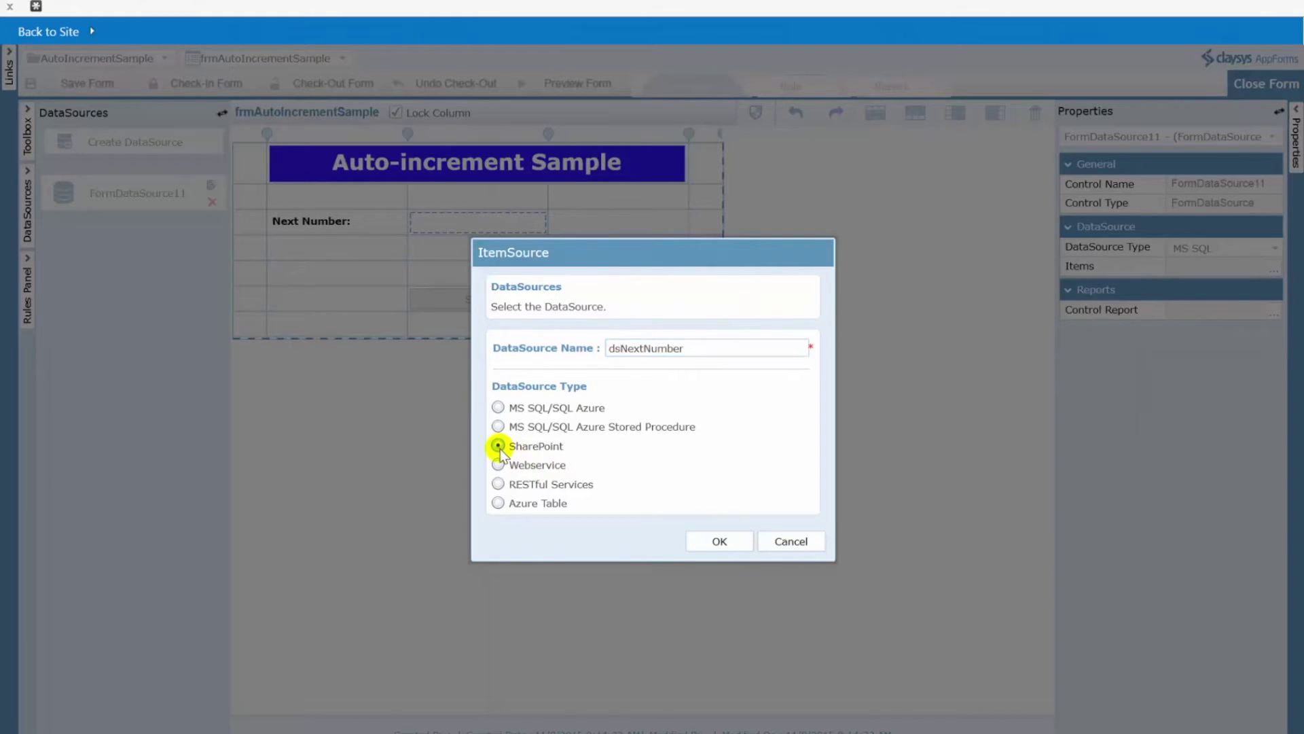
left_click(710, 542)
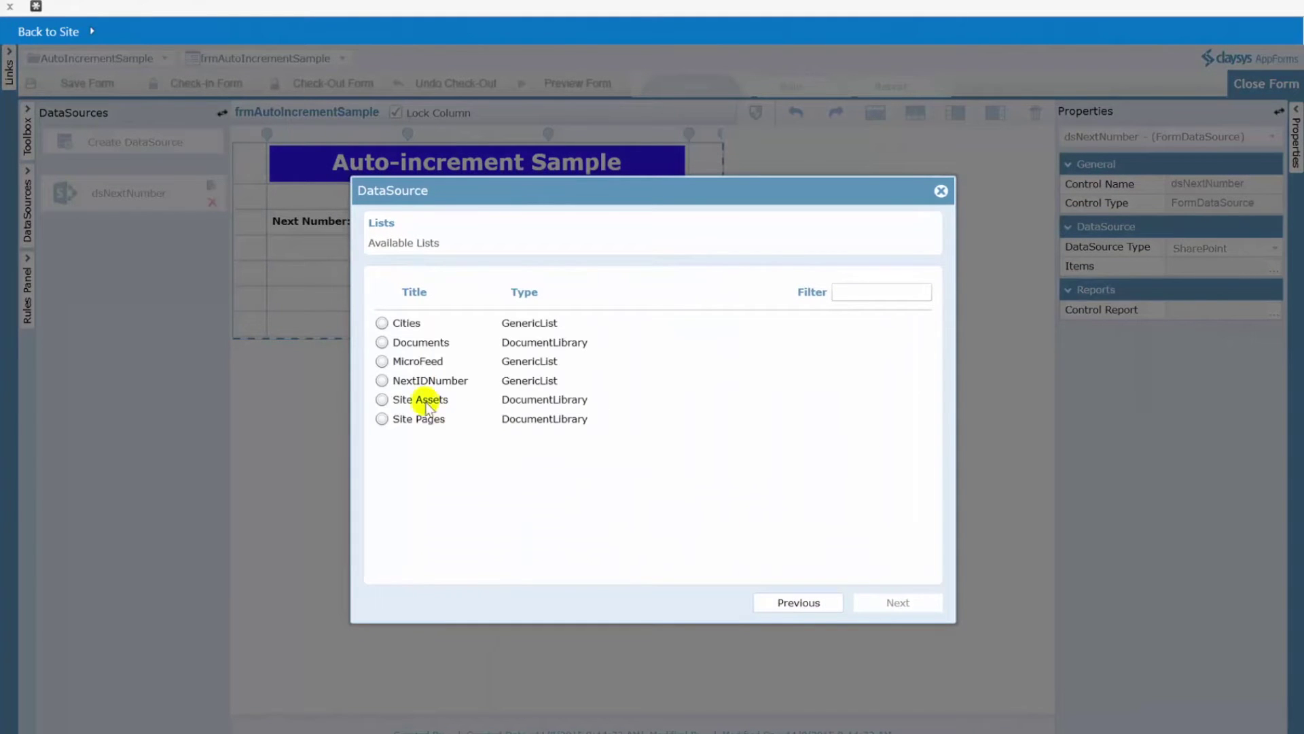
left_click(383, 380)
left_click(894, 602)
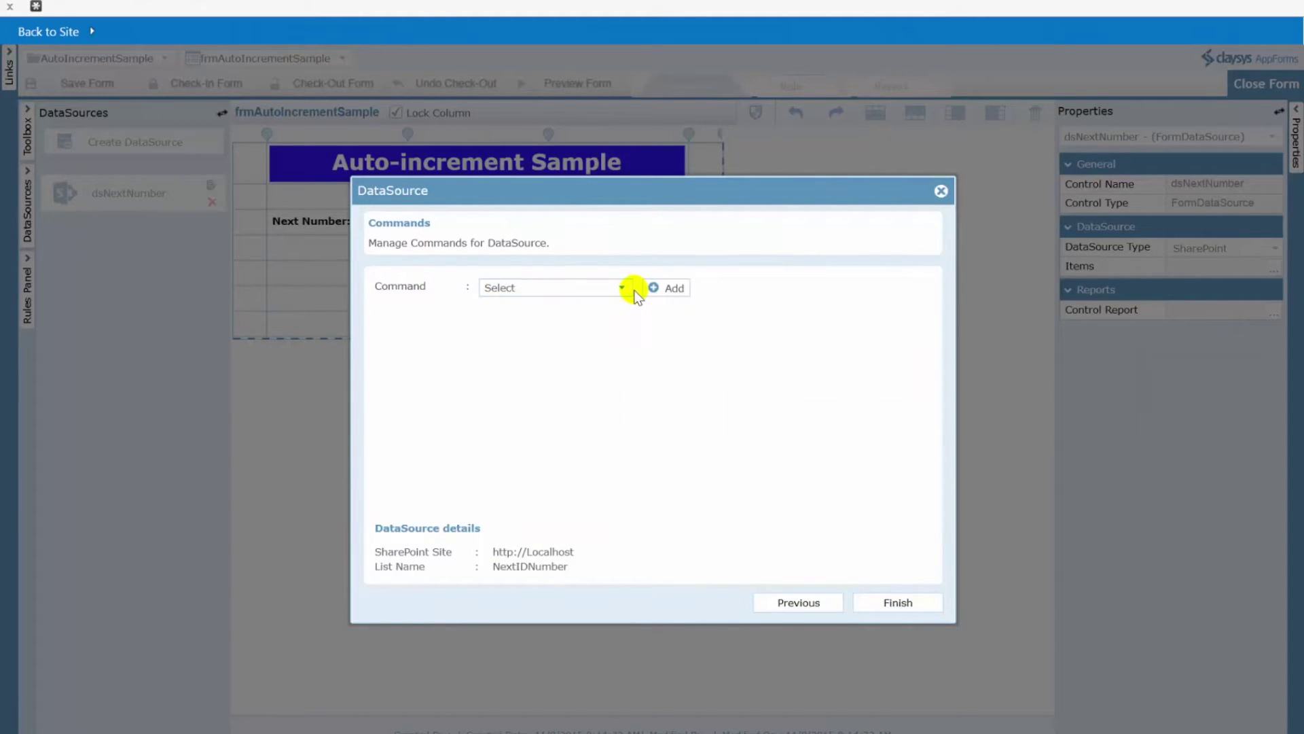
left_click(673, 287)
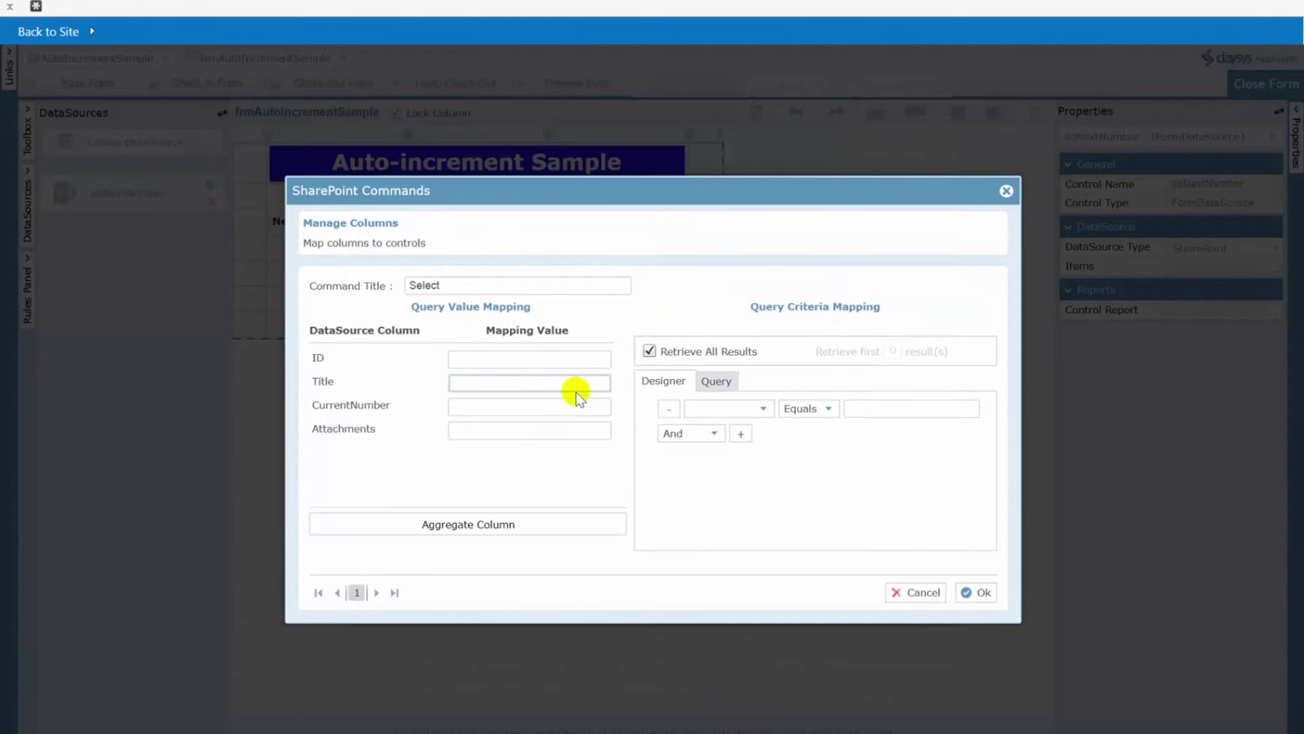
Step: Map CurrentNumber to lblNextNumber with criteria ID Equals 1 and save the Select command
left_click(528, 407)
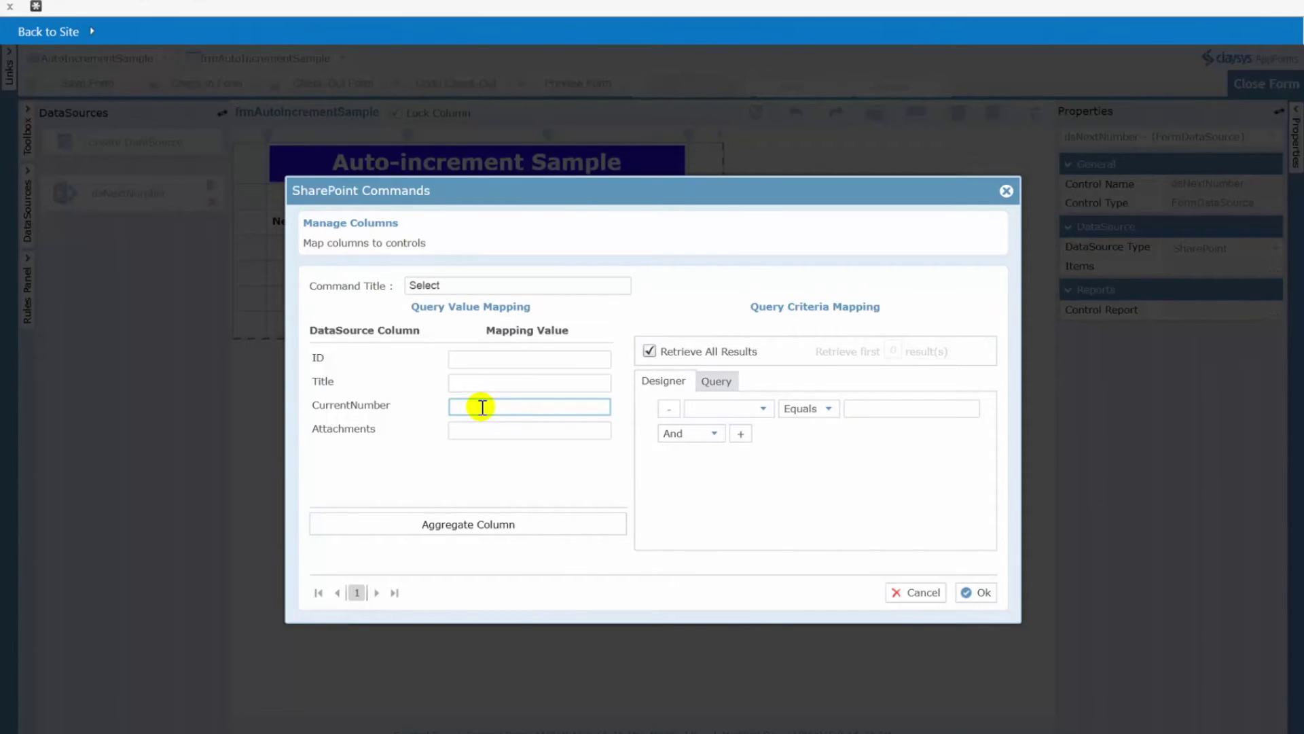
type("lbl")
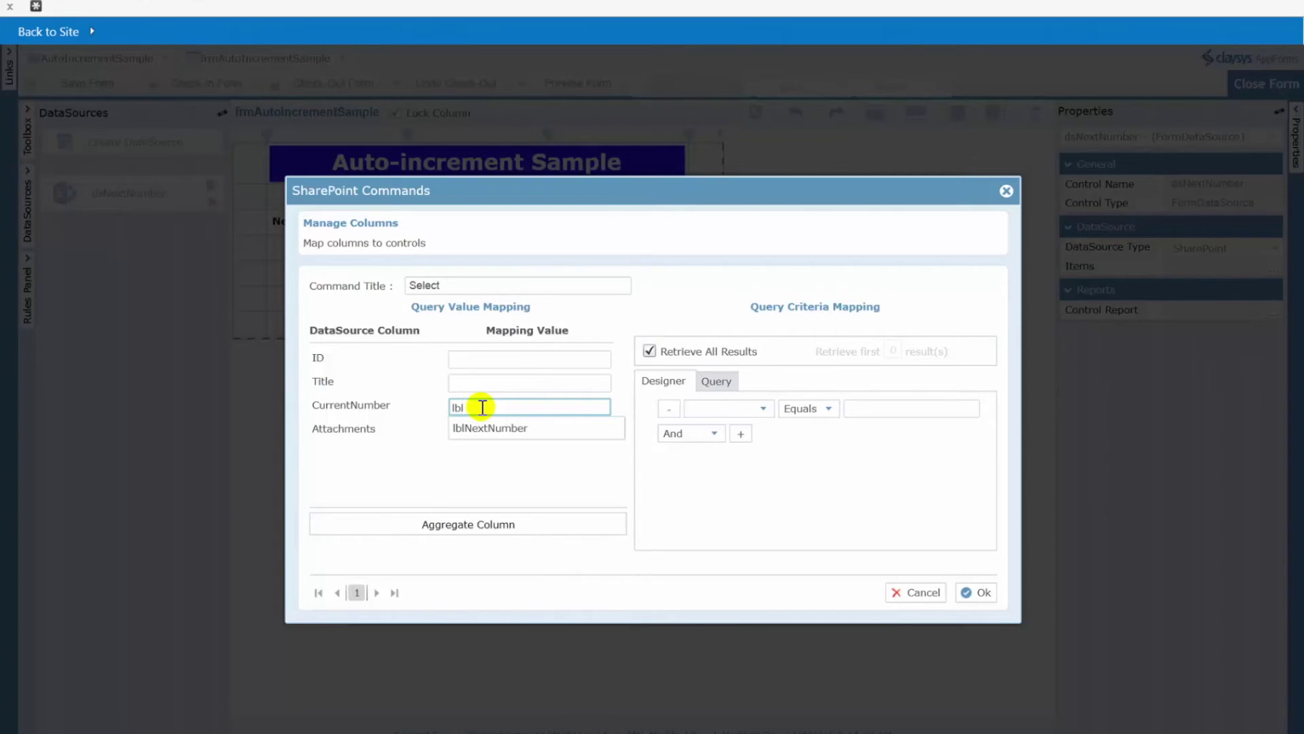
left_click(499, 428)
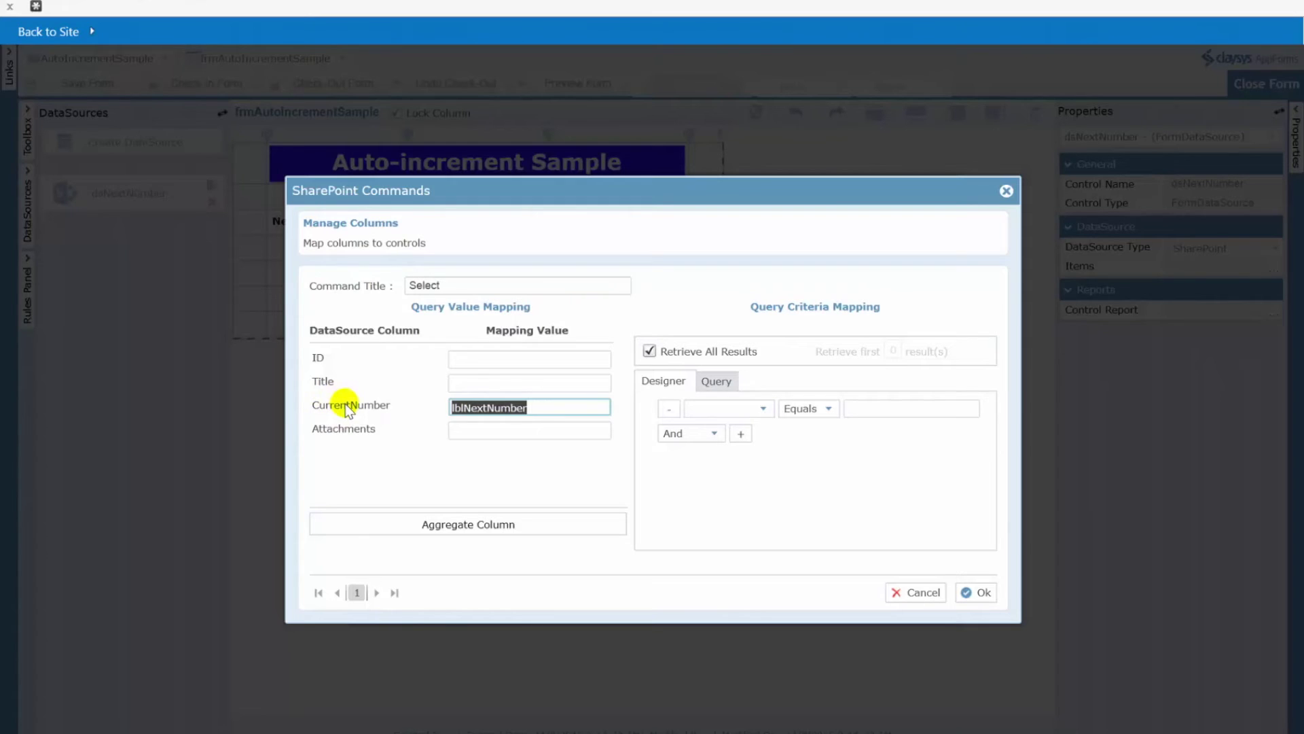
left_click(763, 408)
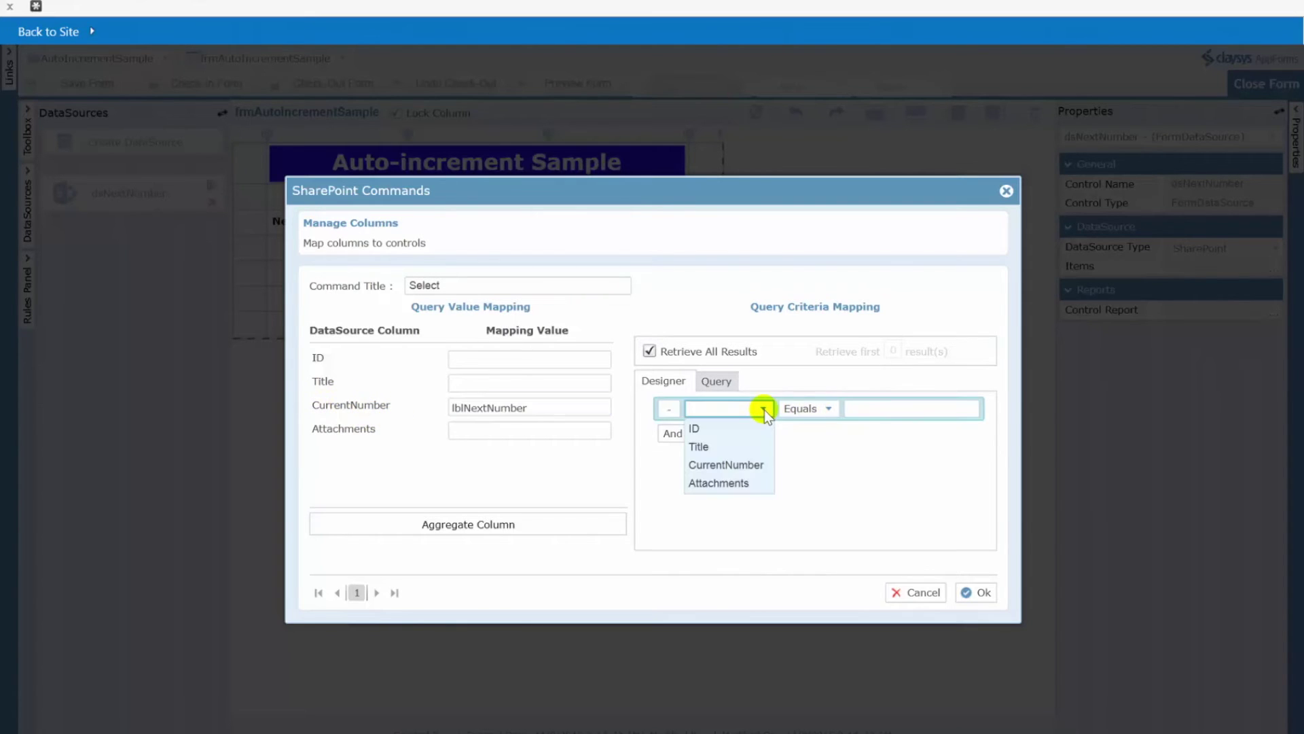
left_click(706, 428)
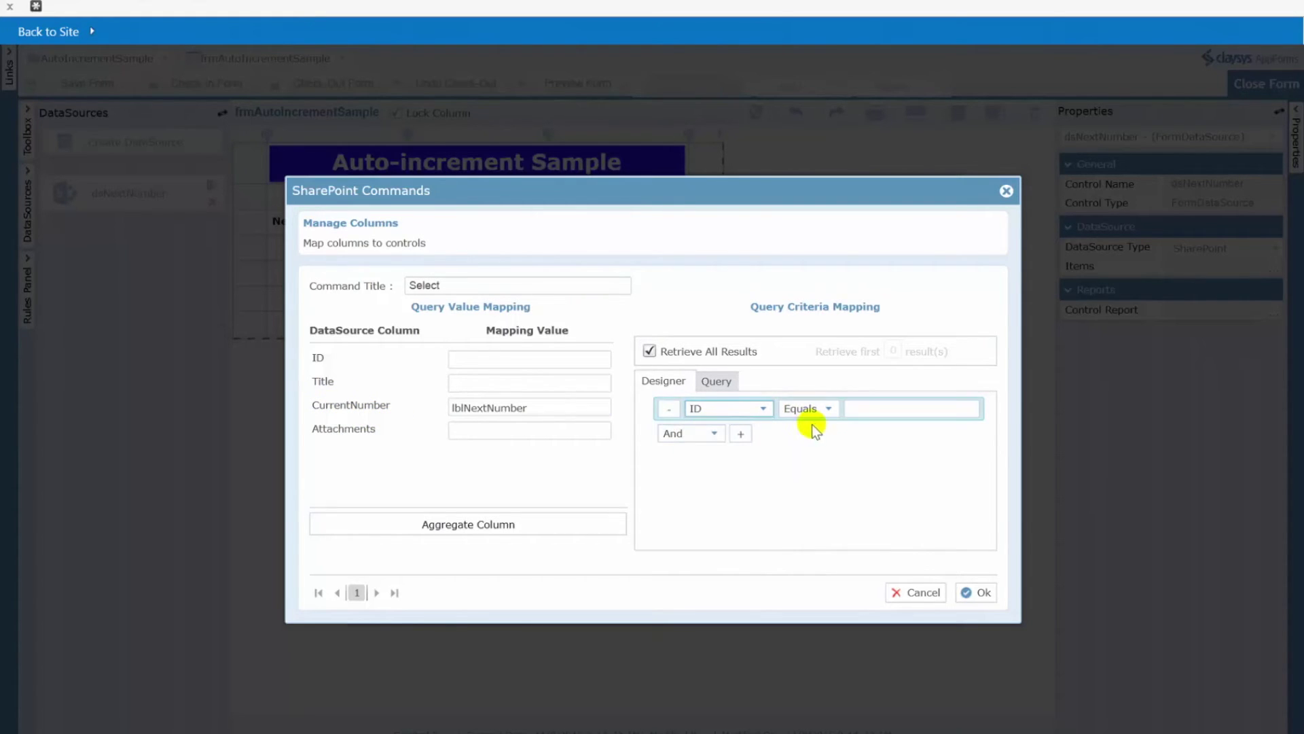
left_click(860, 409)
type("1")
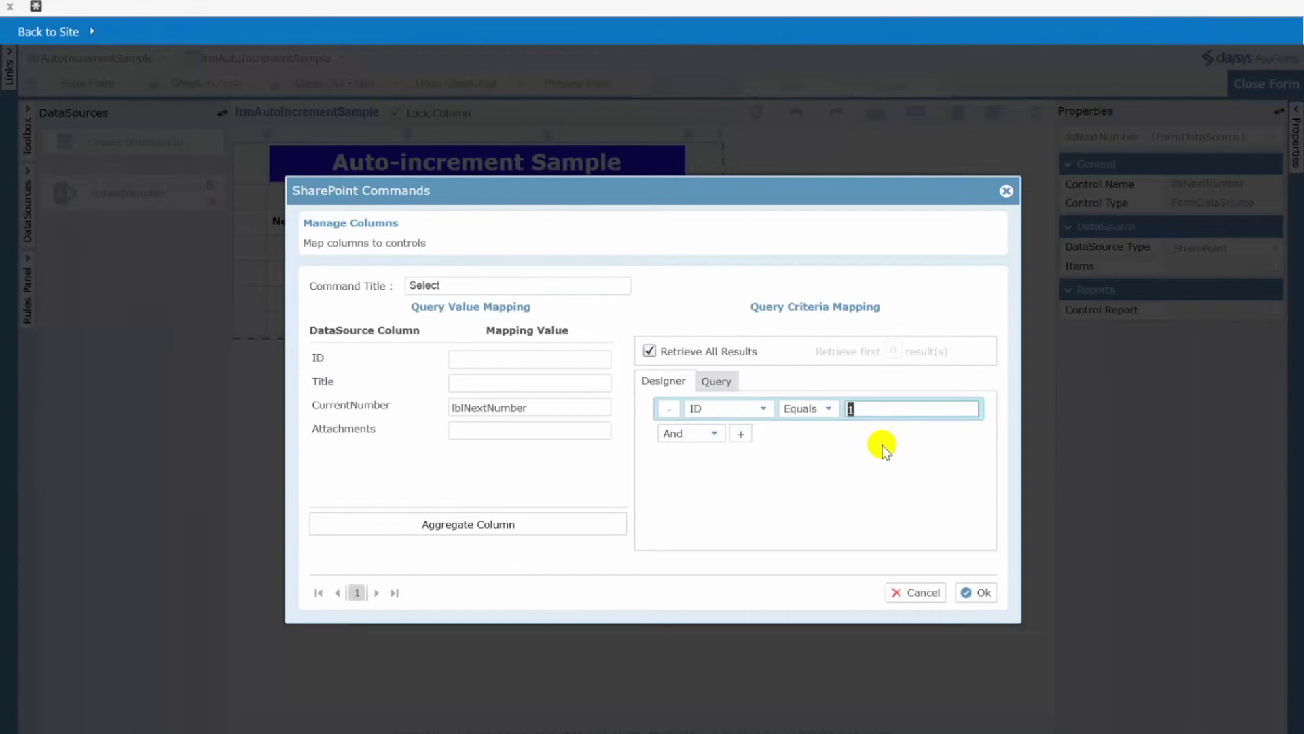
left_click(970, 594)
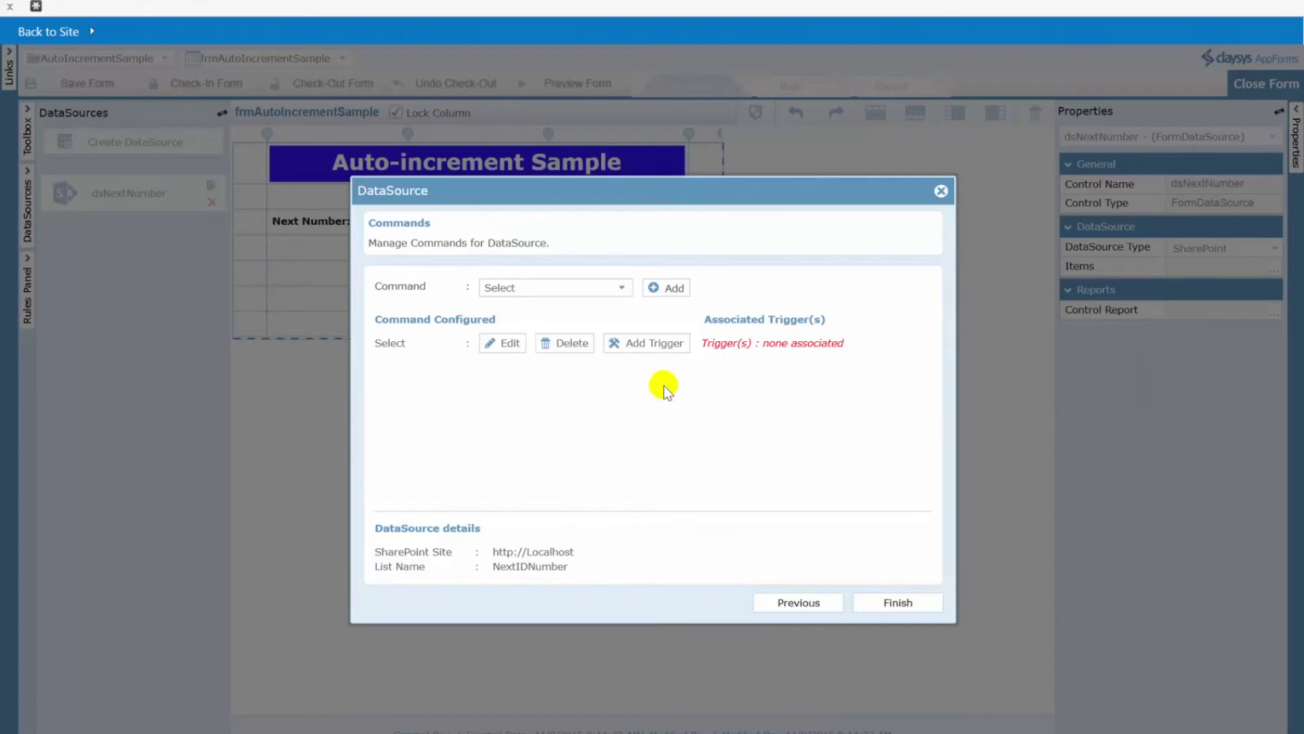
Step: Trigger the dsNextNumber Select command on FormLoad and finish the data source wizard
left_click(635, 343)
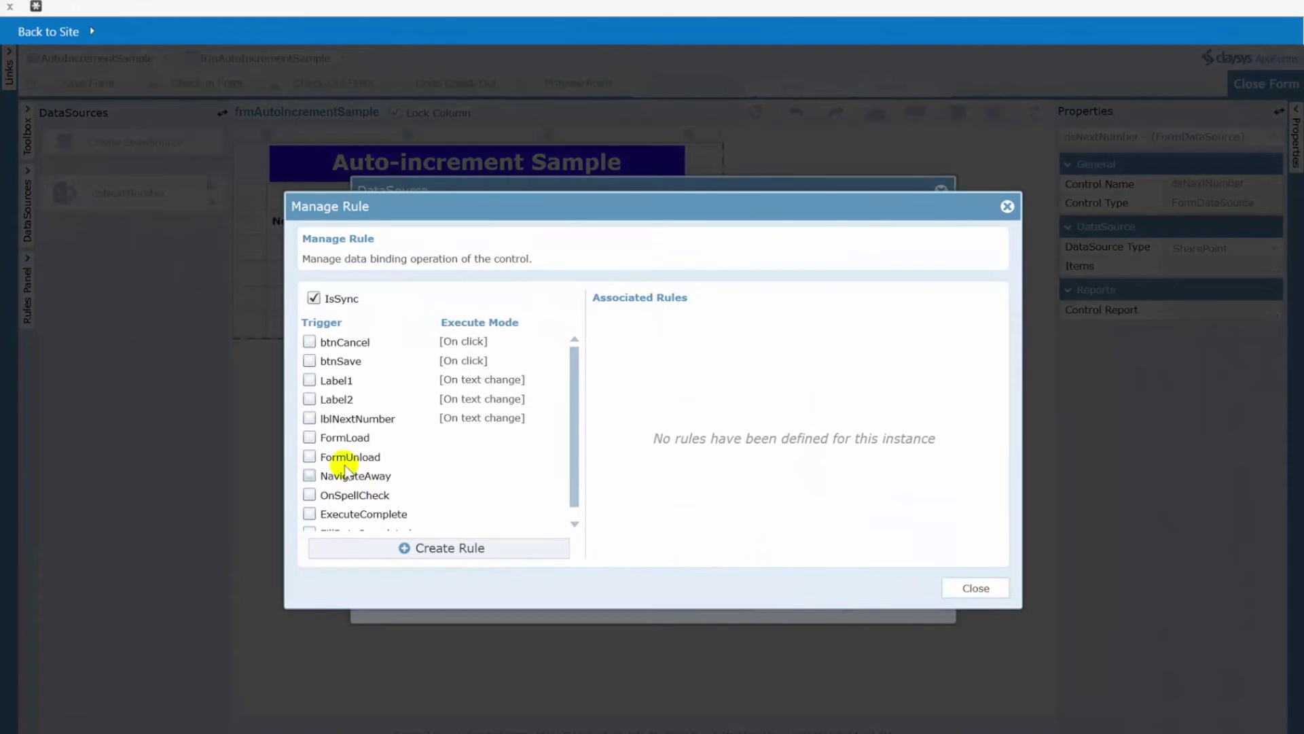
left_click(309, 438)
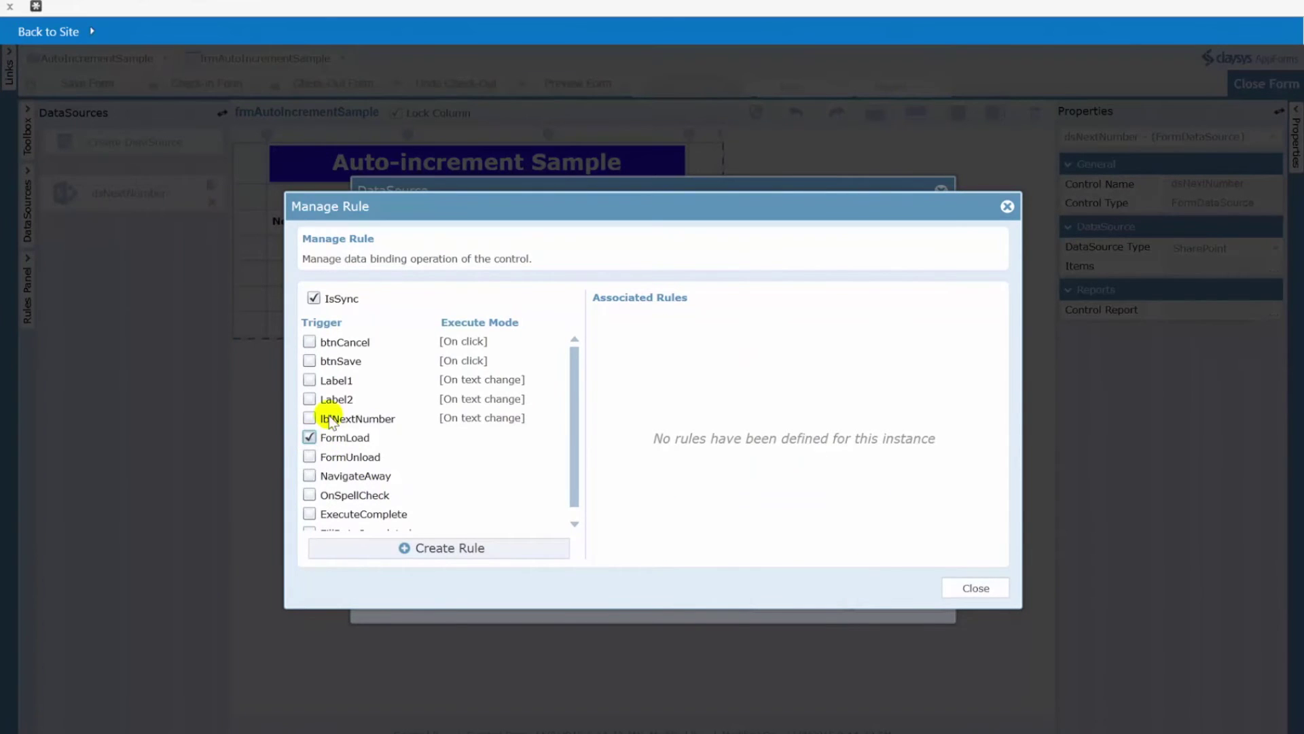
left_click(443, 549)
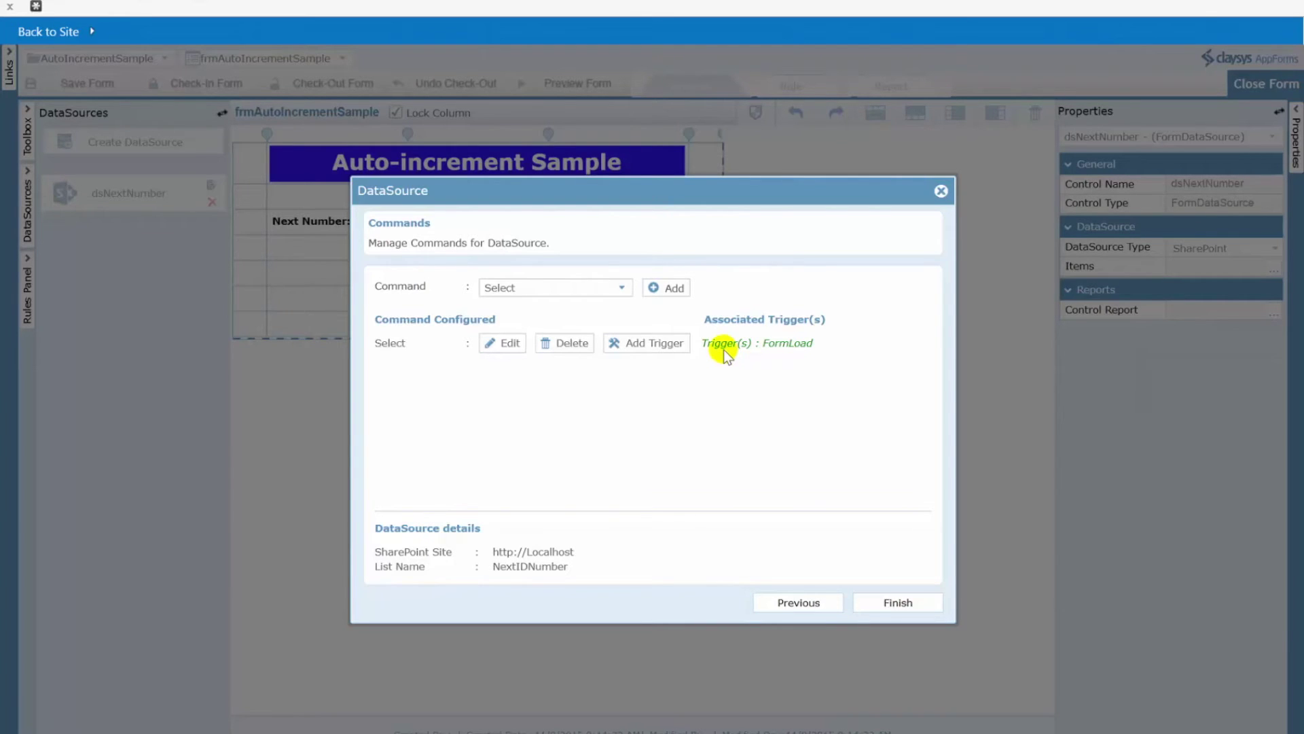
left_click(896, 602)
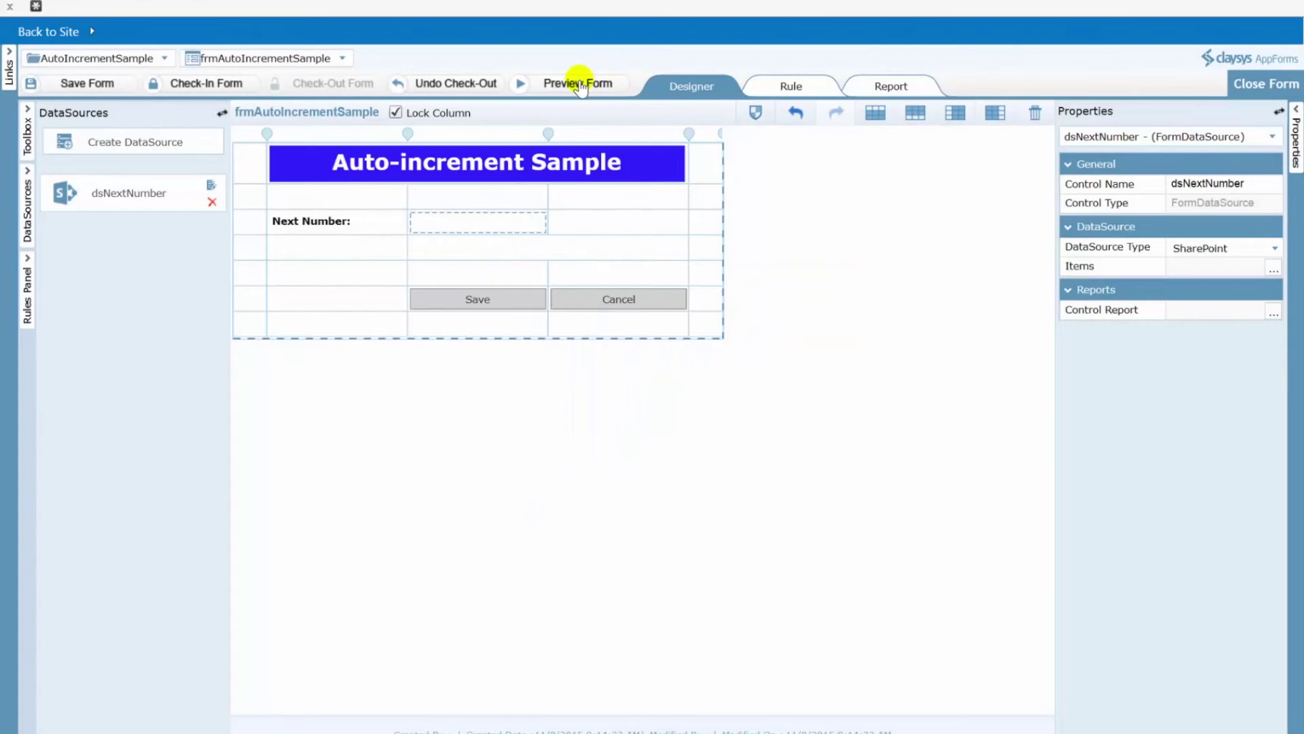
Step: Preview the form to confirm Next Number 100, then view the On_FormLoad rule
left_click(580, 84)
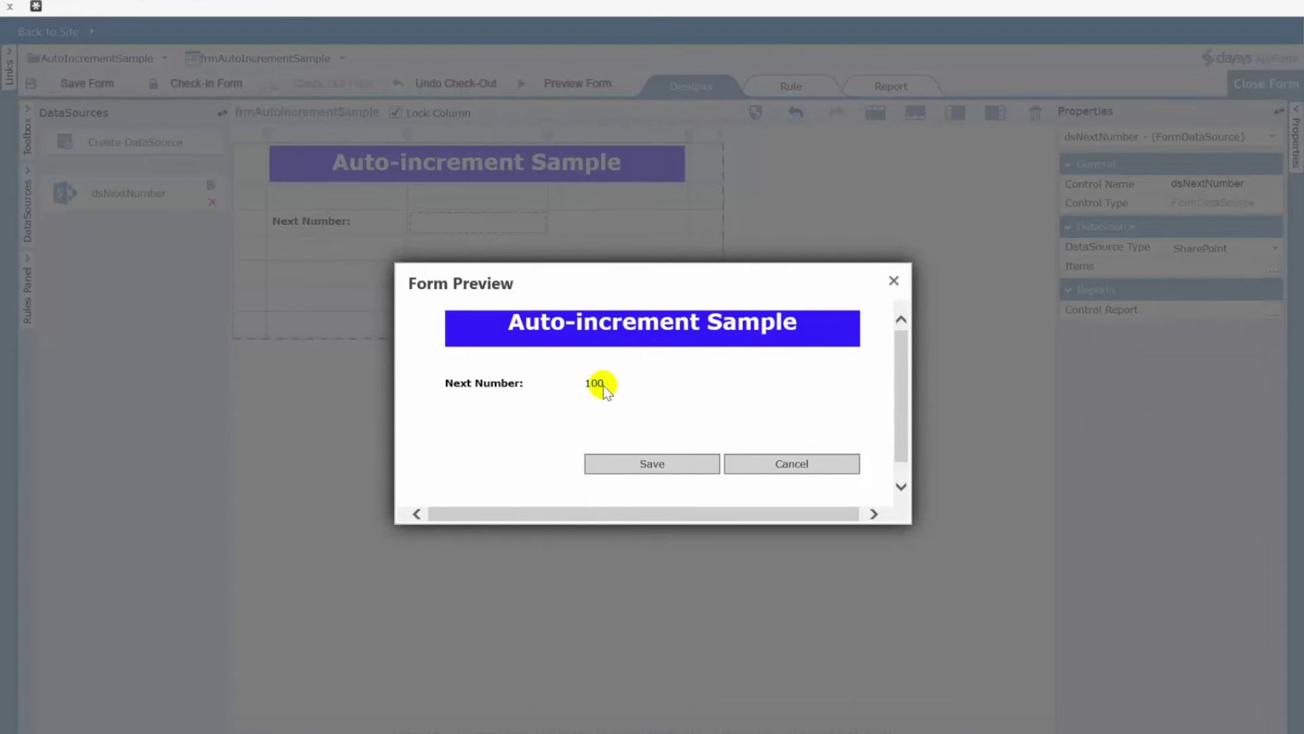
left_click(895, 280)
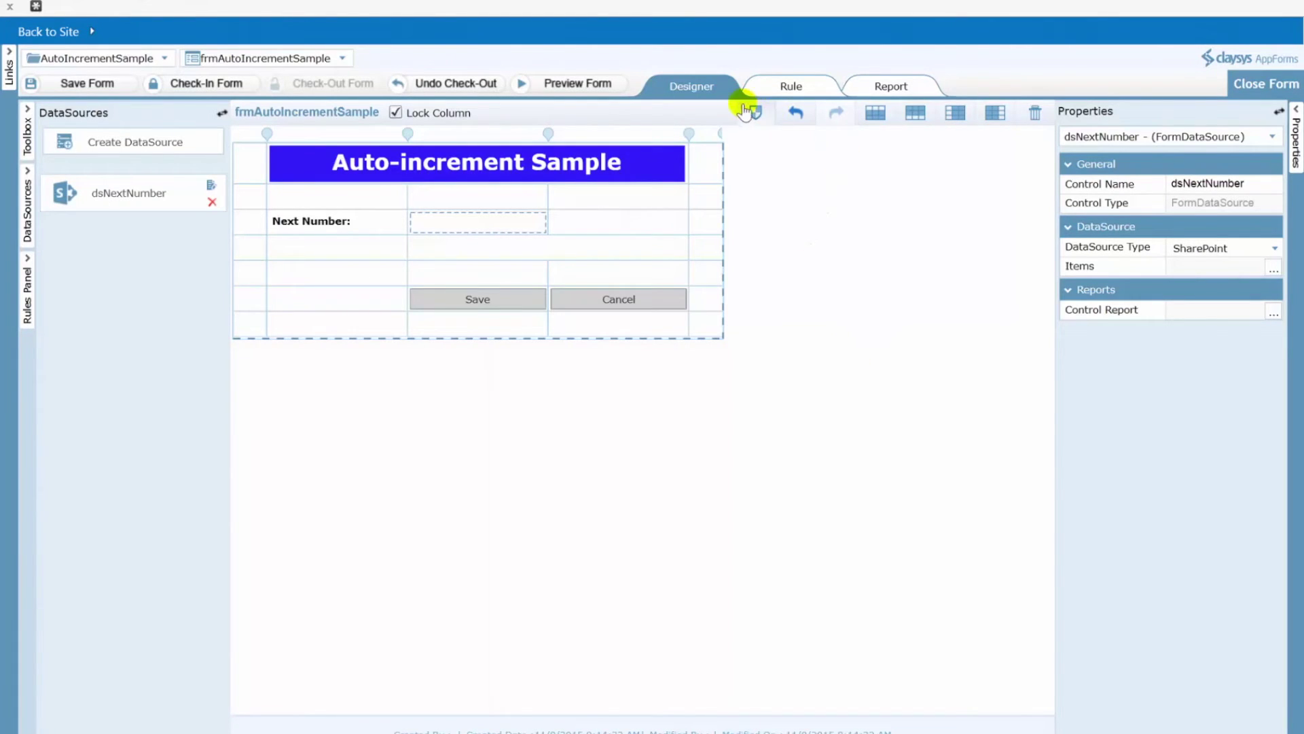
left_click(790, 87)
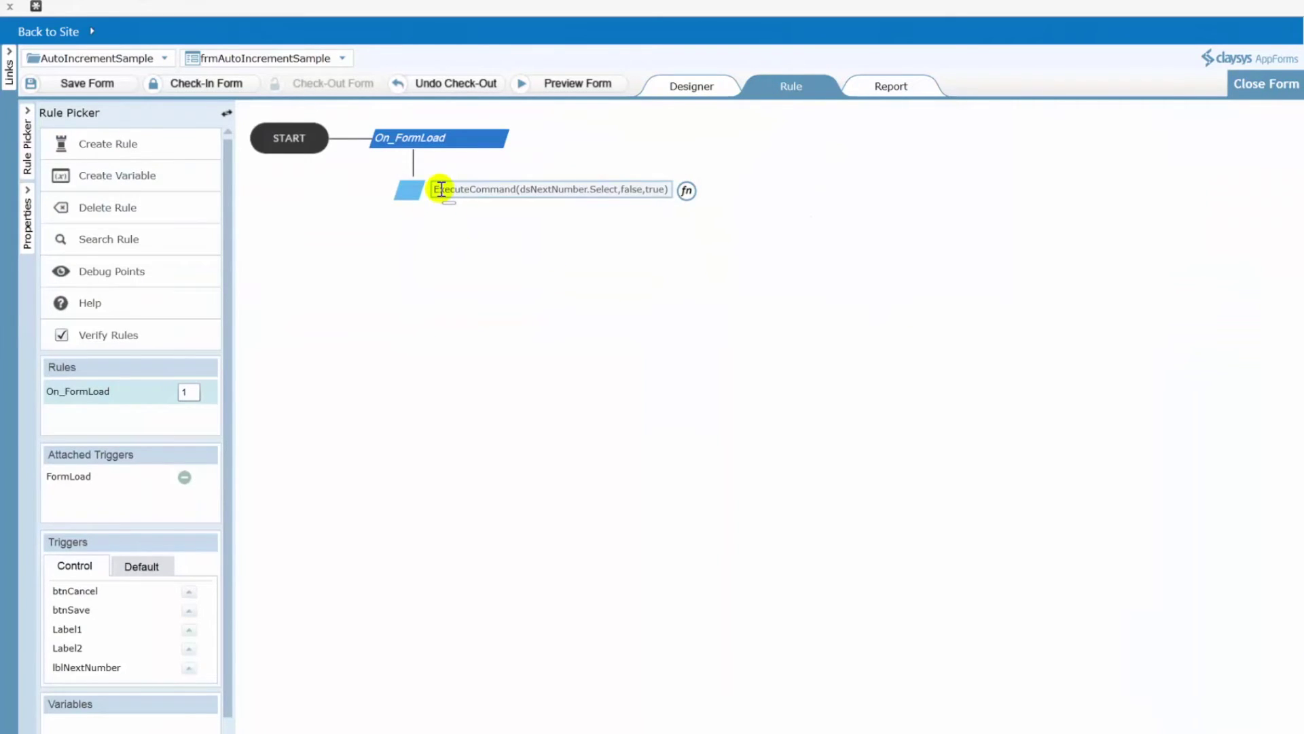
Step: Add On_FormLoad action lblNextNumber.Value=lblNextNumber.Value+1 and preview Next Number 101
left_click_drag(437, 189, 620, 189)
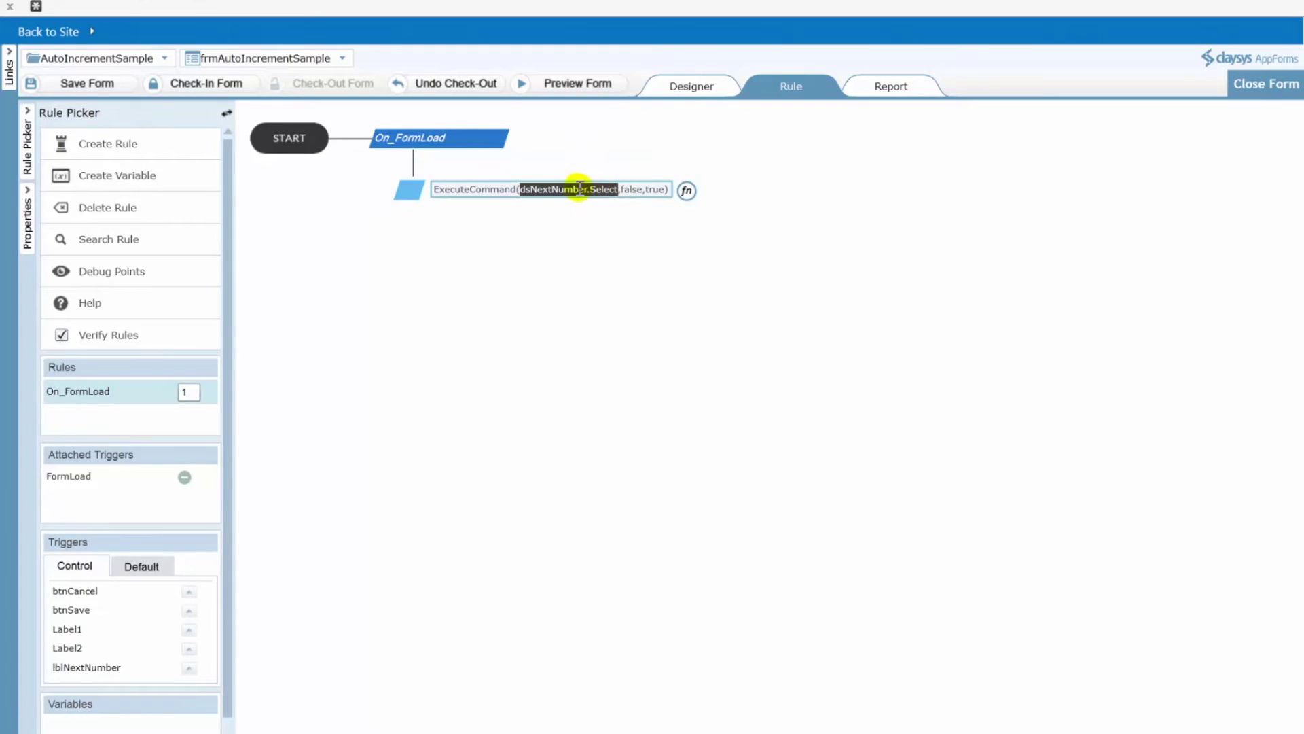
left_click_drag(589, 190, 622, 189)
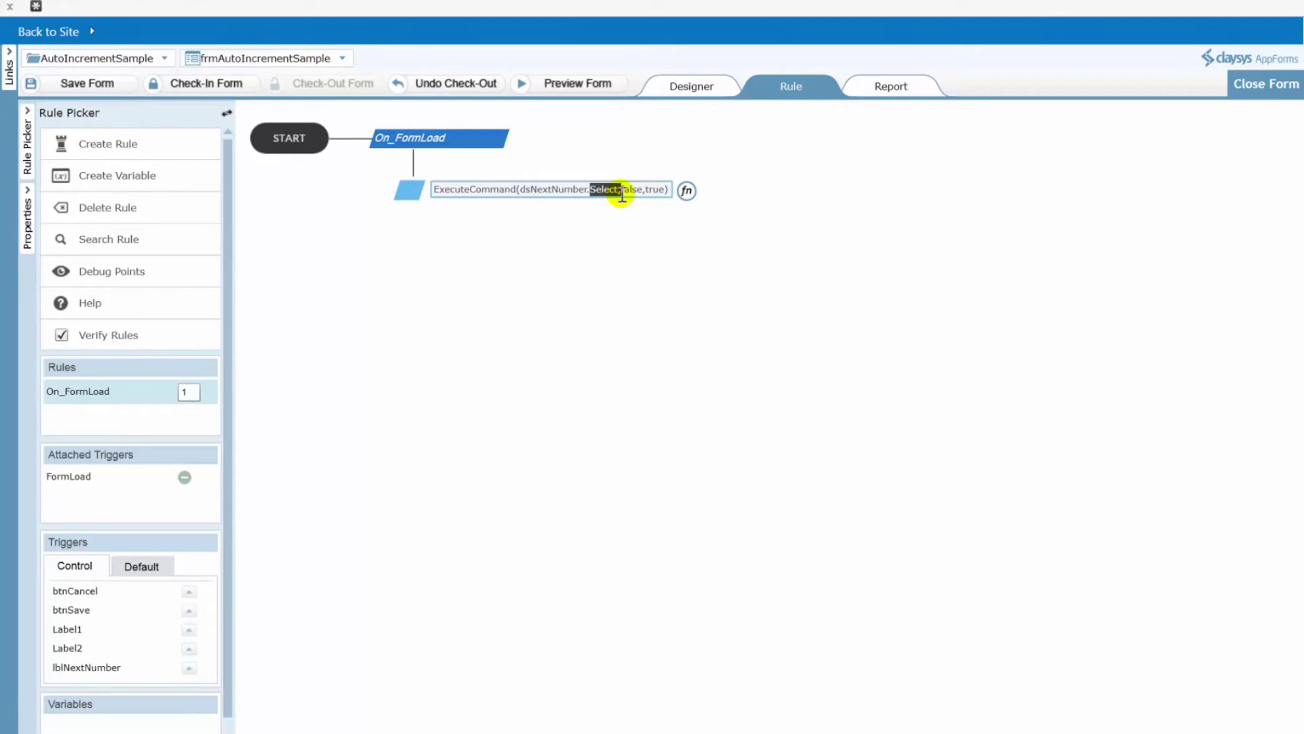
right_click(481, 117)
left_click(522, 165)
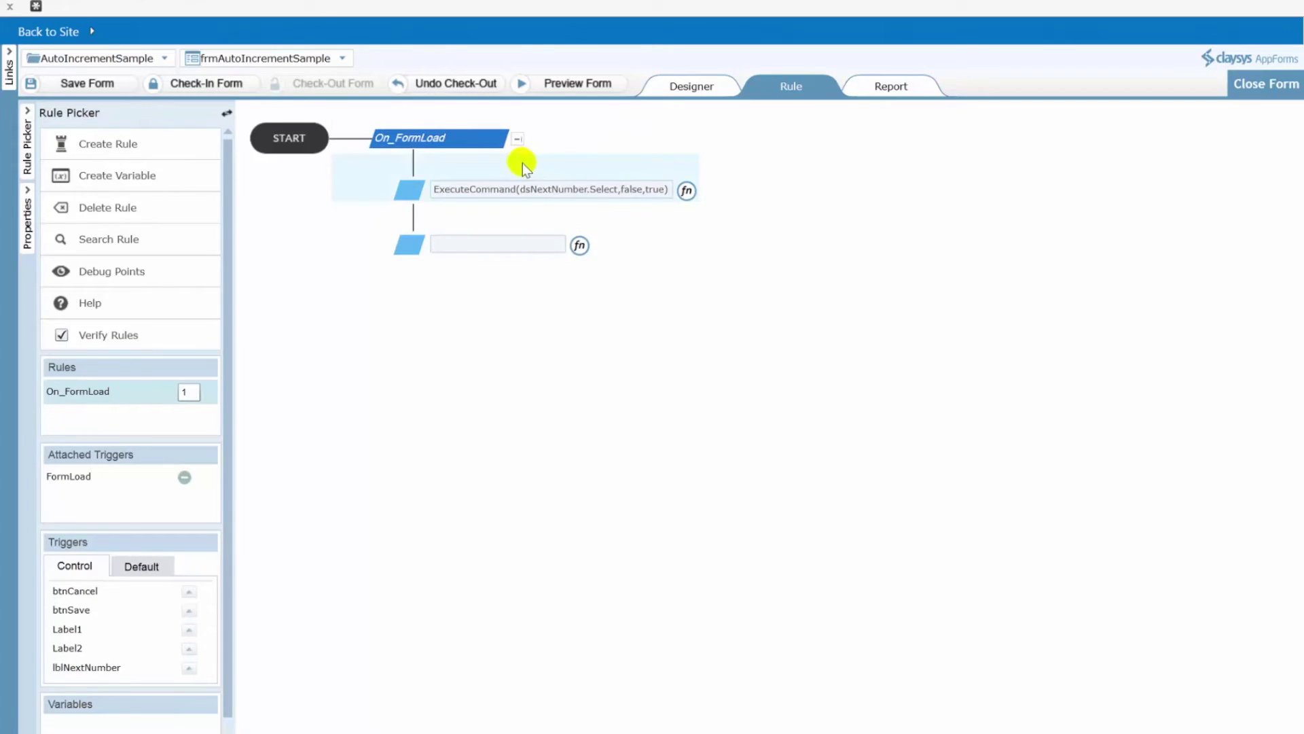
left_click(481, 243)
type("lb")
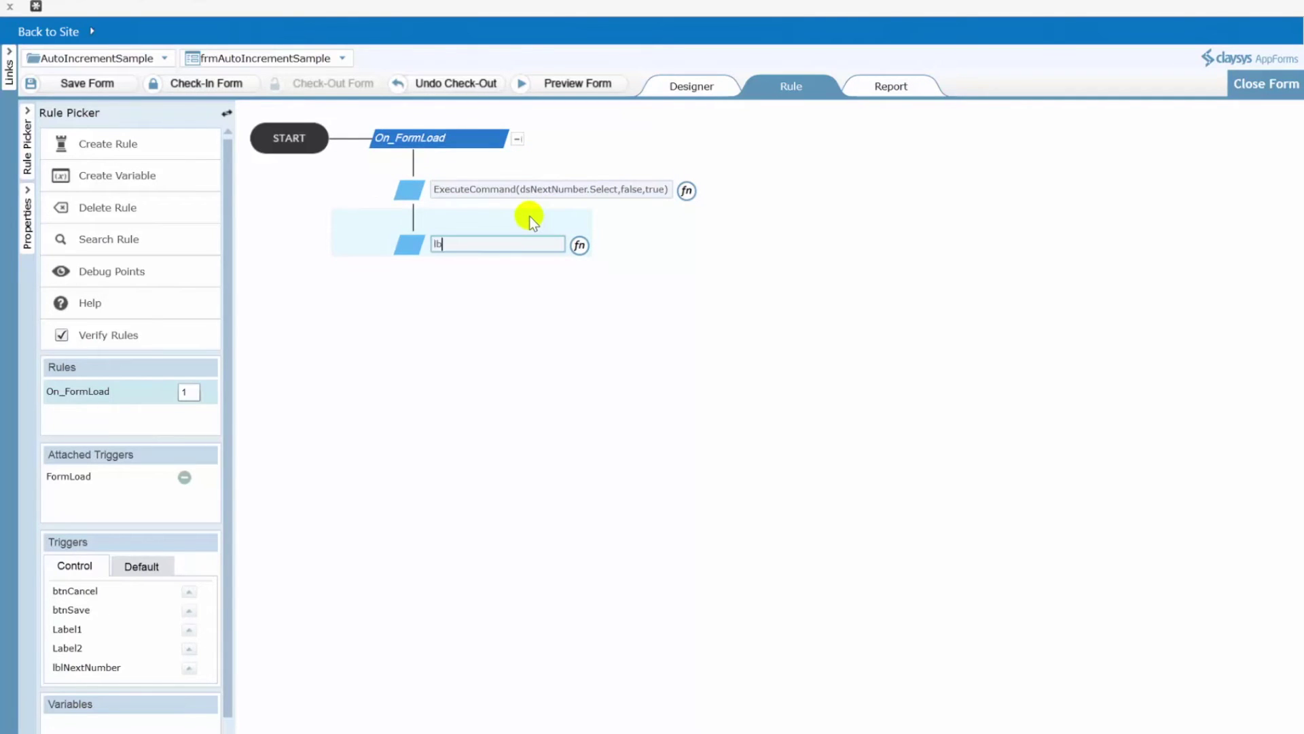
type("l")
key("Return")
type(".Value")
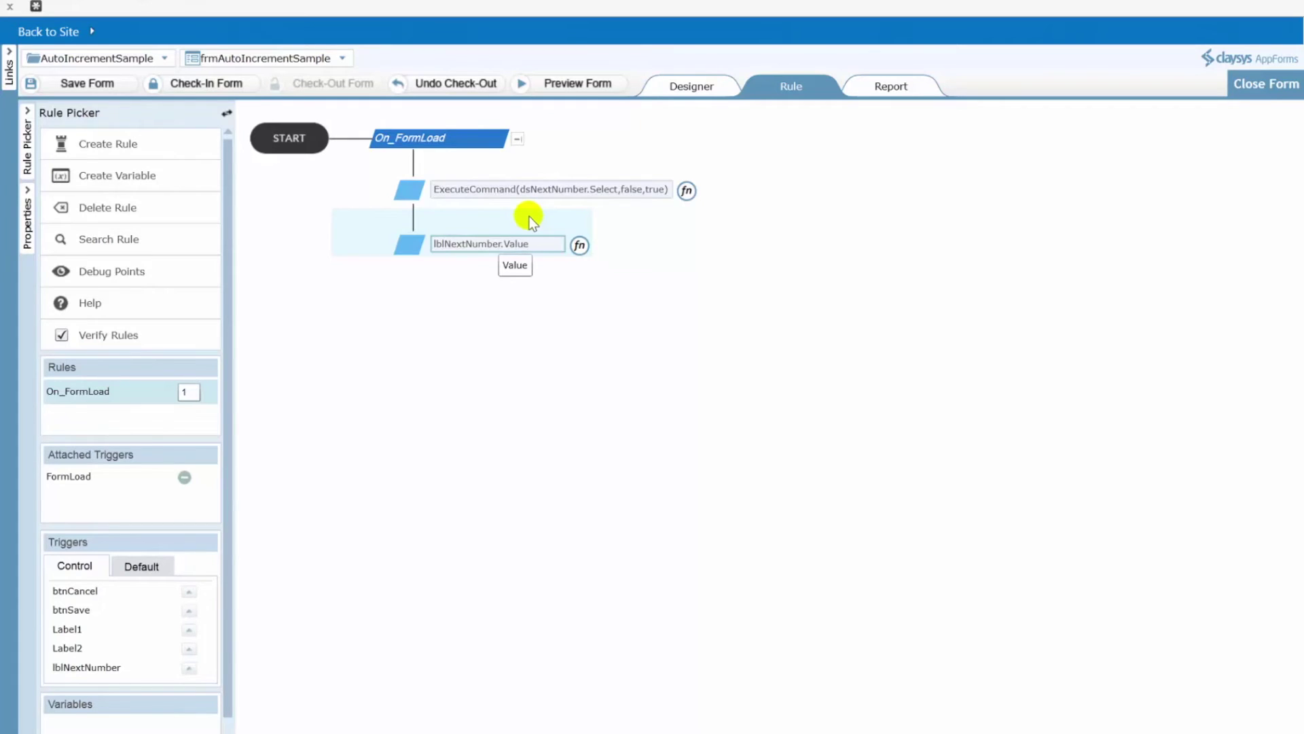
type("=lblNextNumber.Value+1")
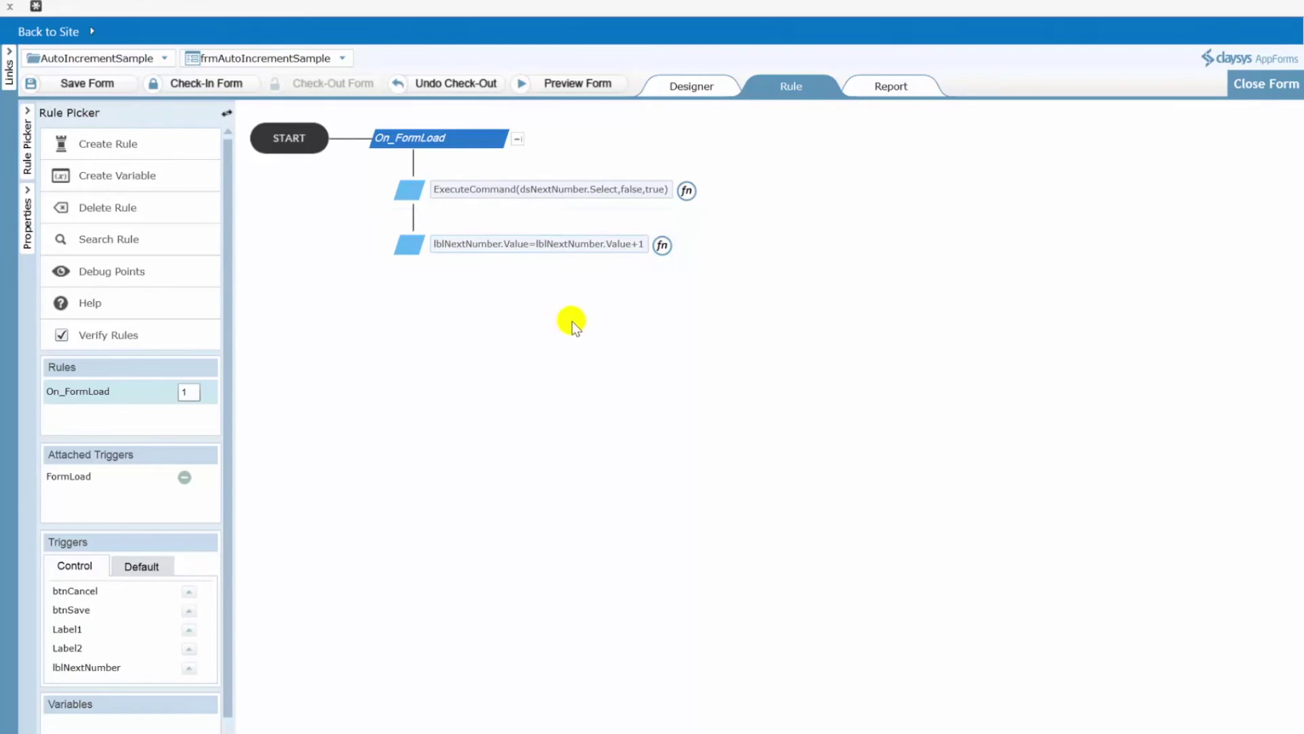
left_click(578, 90)
left_click_drag(590, 383, 601, 386)
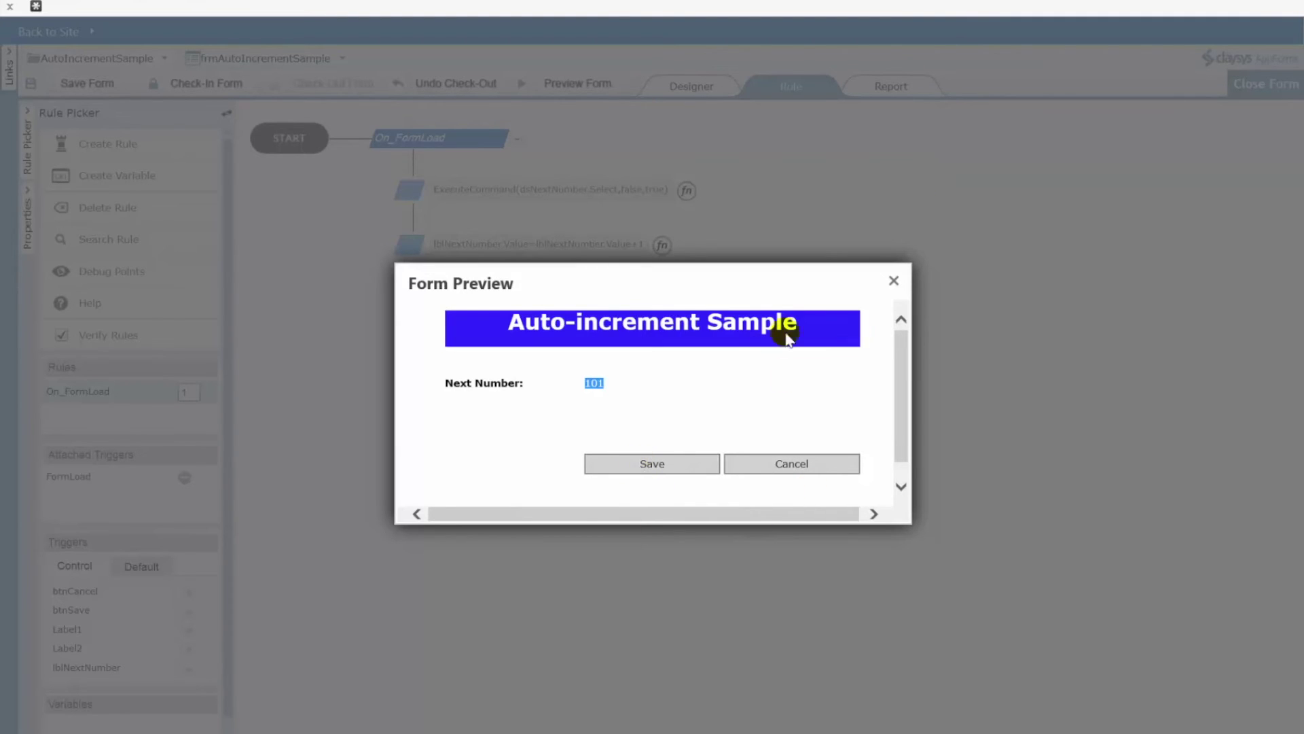
mouse_move(600, 378)
left_mouse_down()
mouse_move(588, 379)
mouse_move(604, 388)
left_mouse_up()
left_click(894, 281)
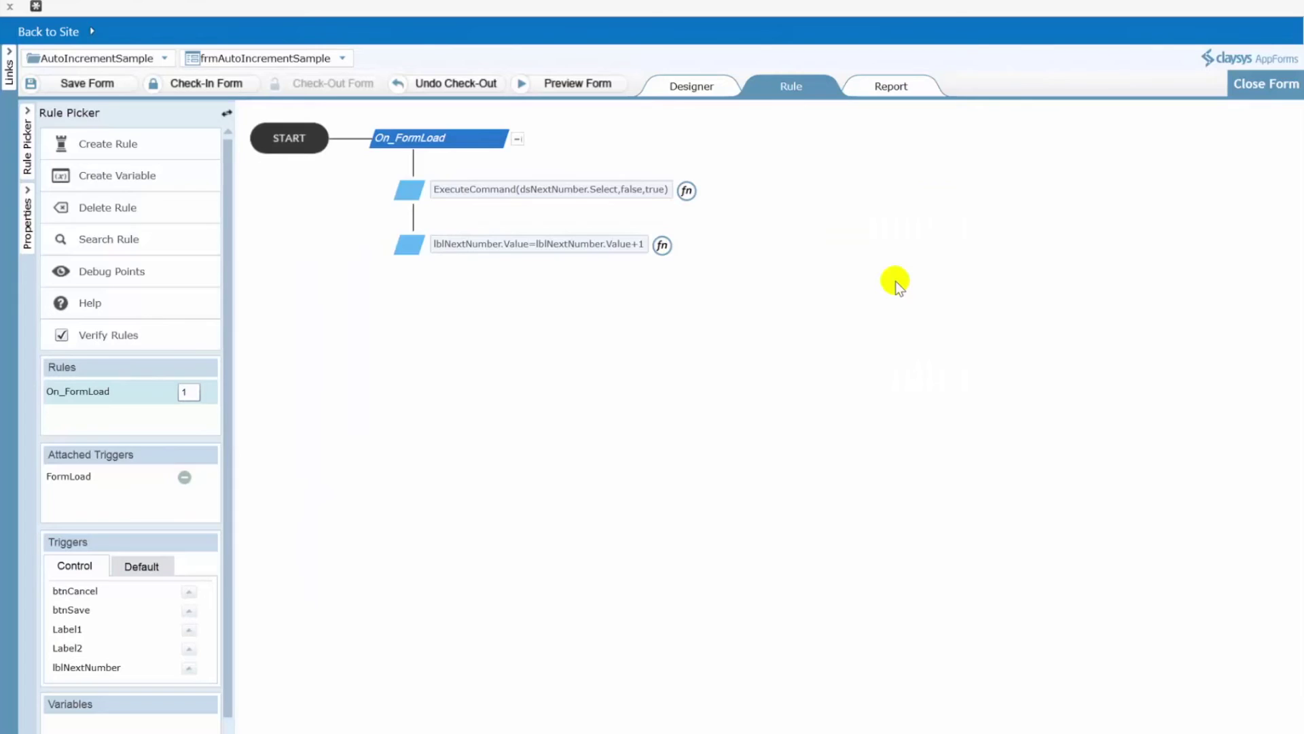
Step: In the Designer, edit dsNextNumber and add a new Update command
left_click(693, 83)
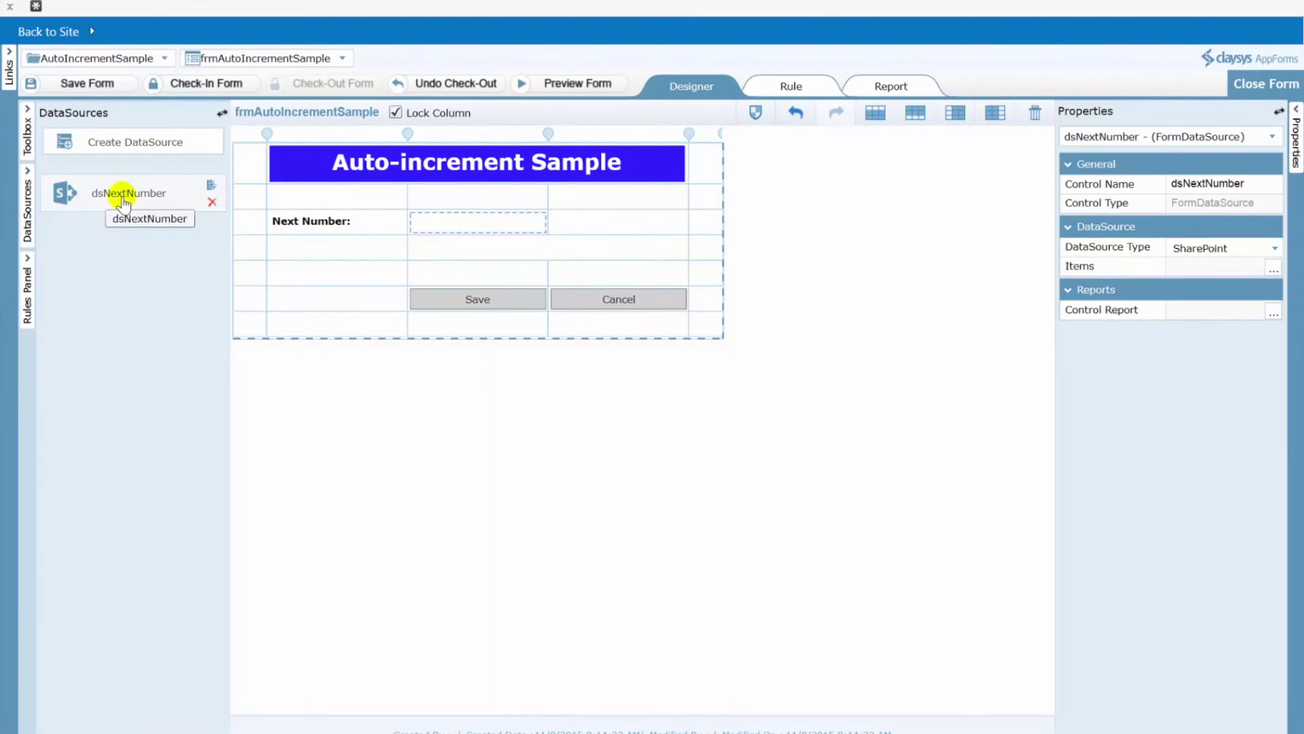
left_click(210, 184)
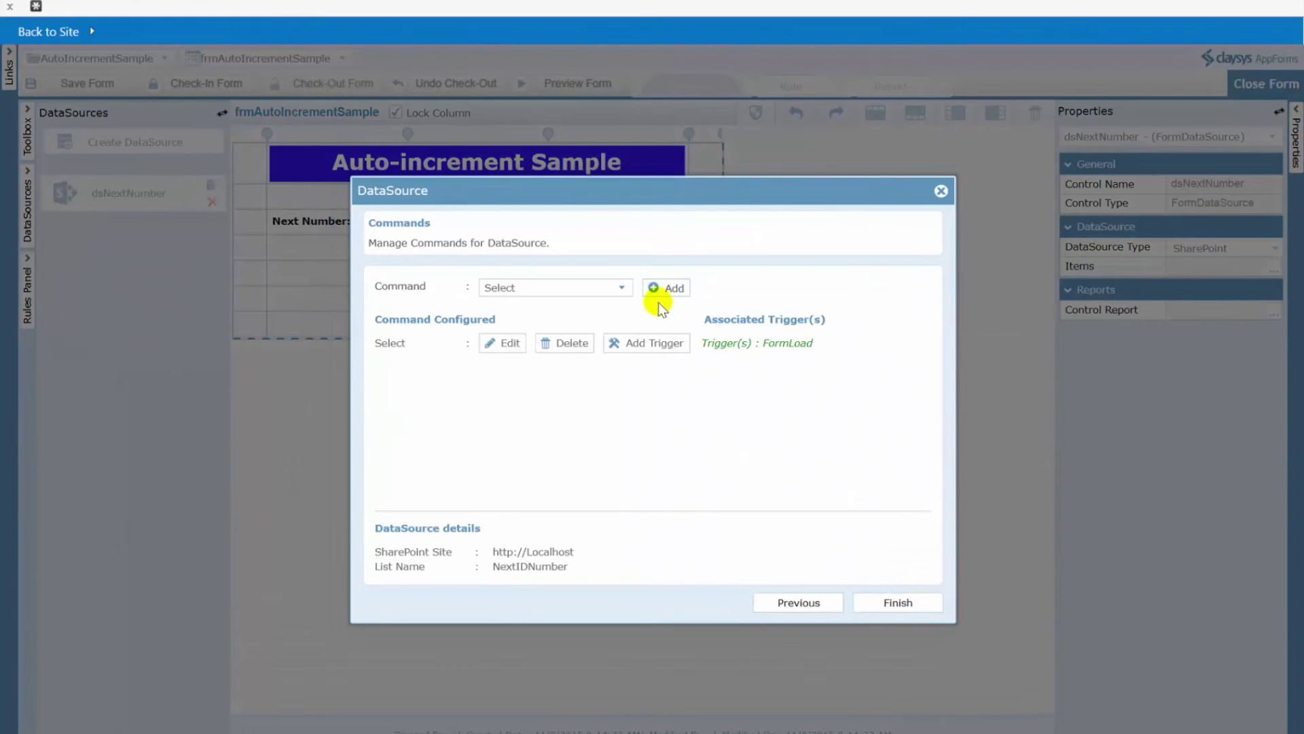
left_click(622, 285)
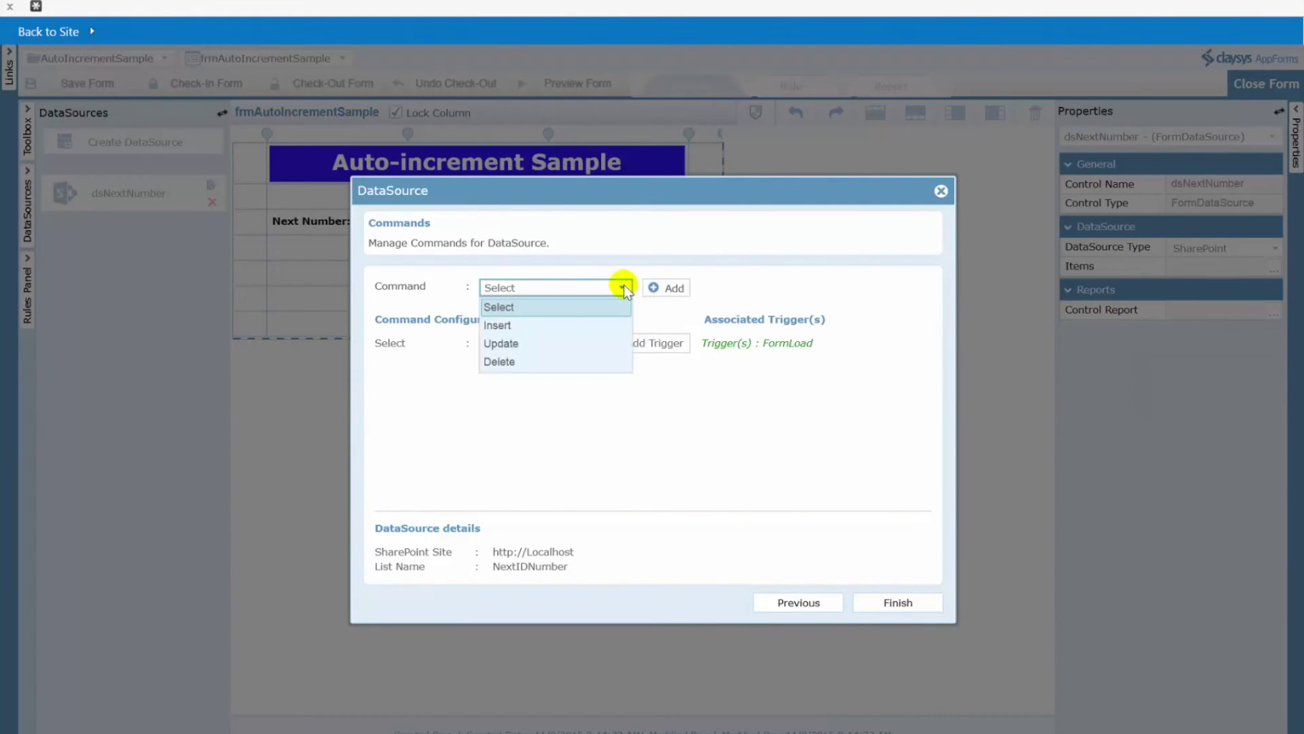
left_click(503, 343)
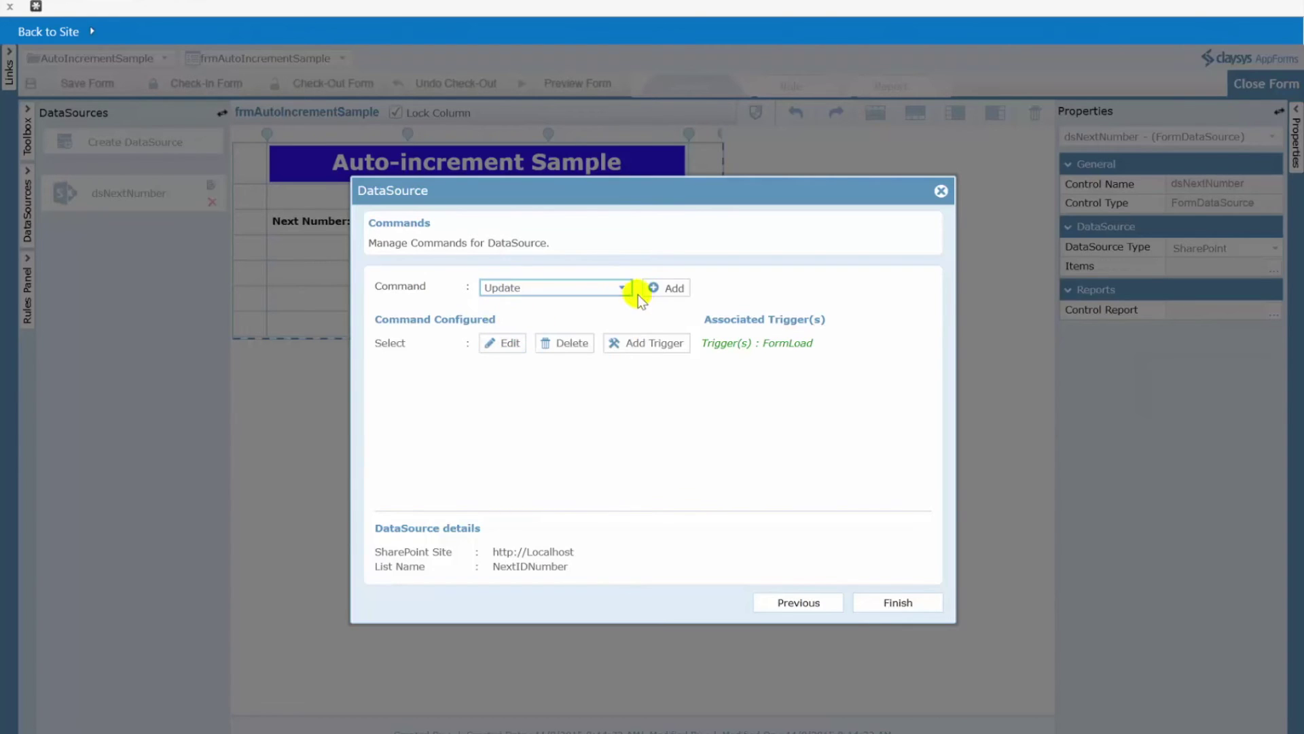
left_click(661, 291)
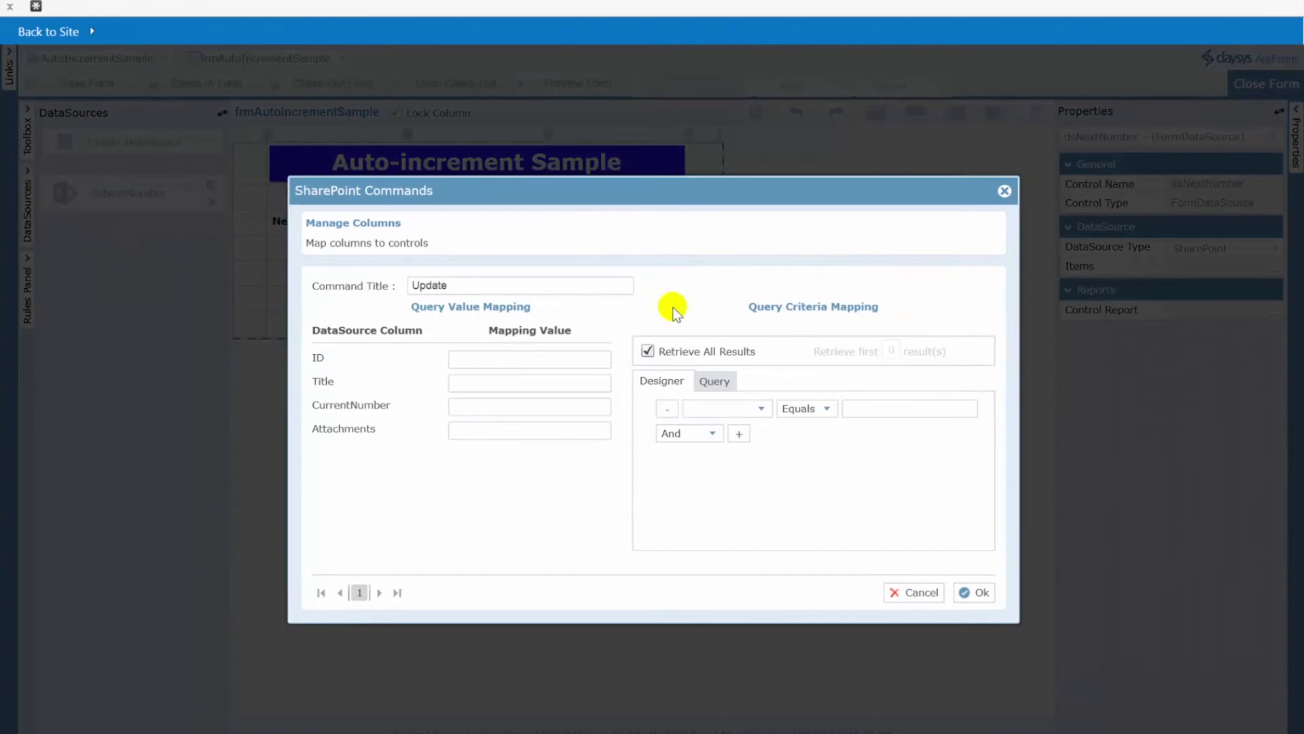
Step: Have the Update command write lblNextNumber into CurrentNumber for the item where ID equals 1
left_click(486, 406)
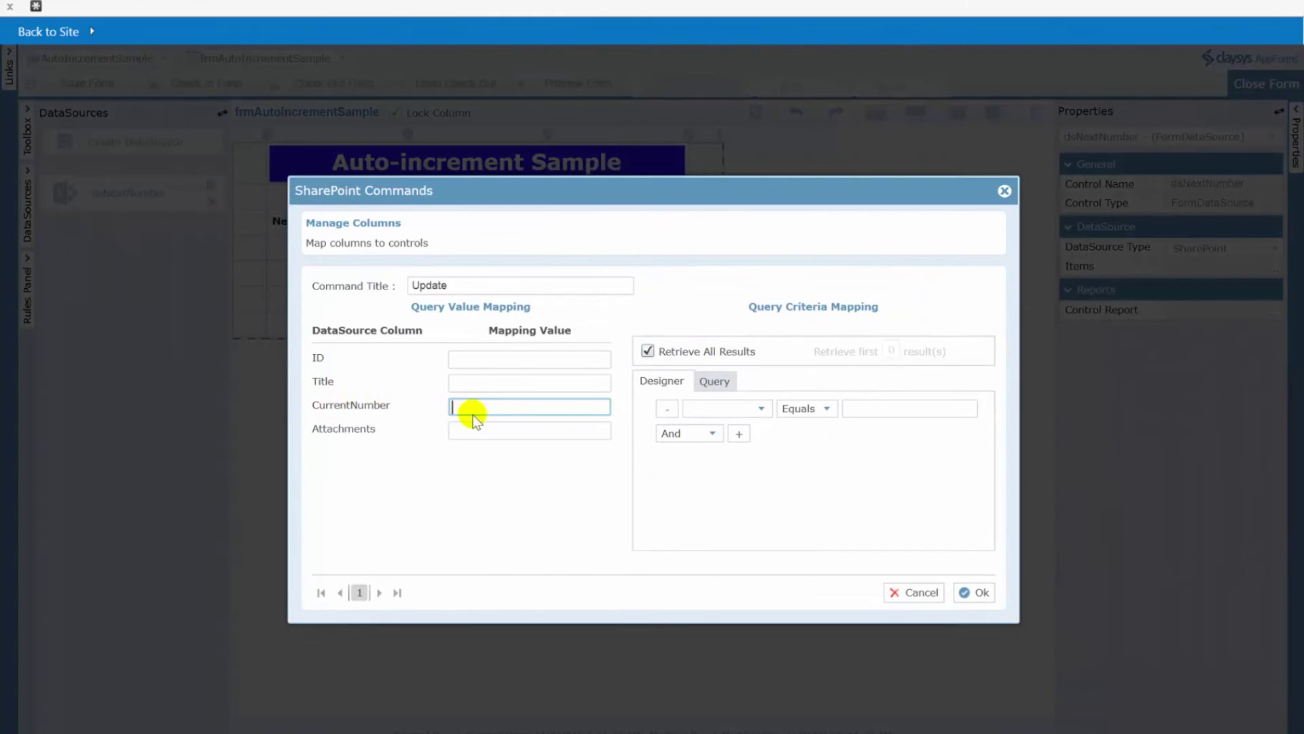
type("lbl")
key("Down")
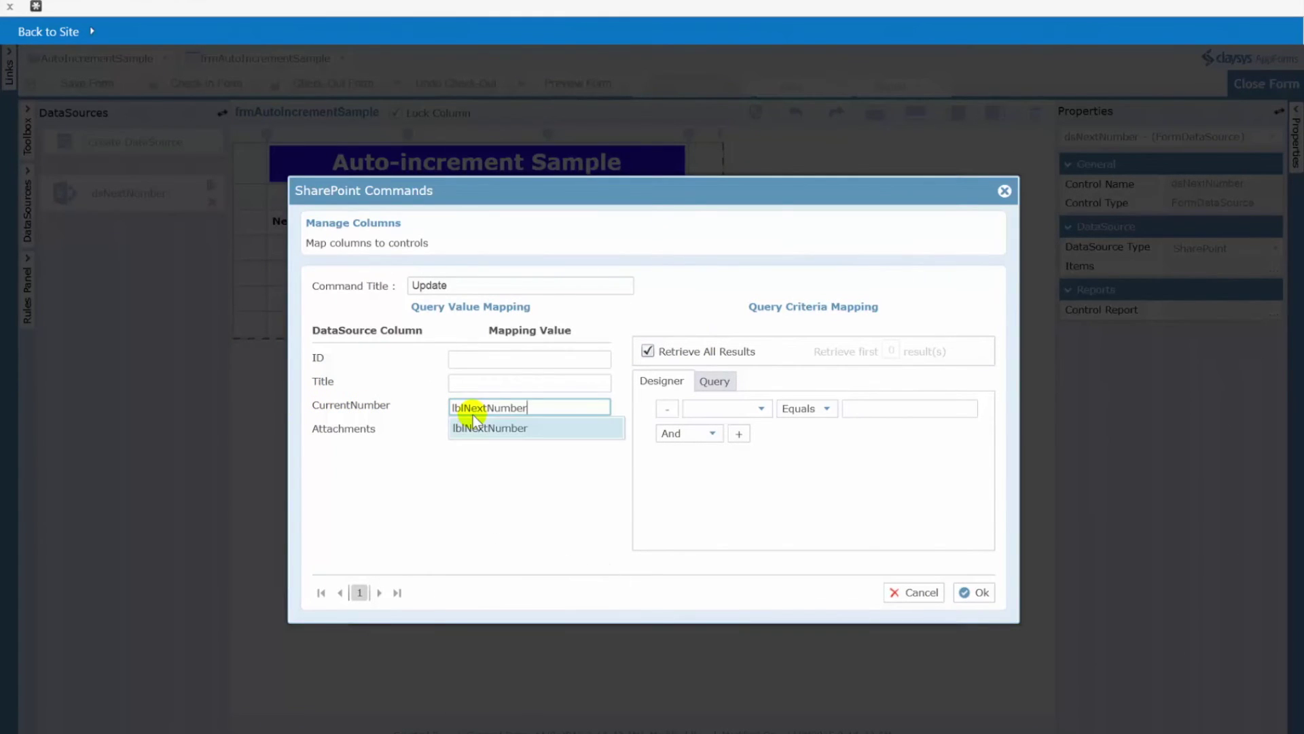
left_click(761, 410)
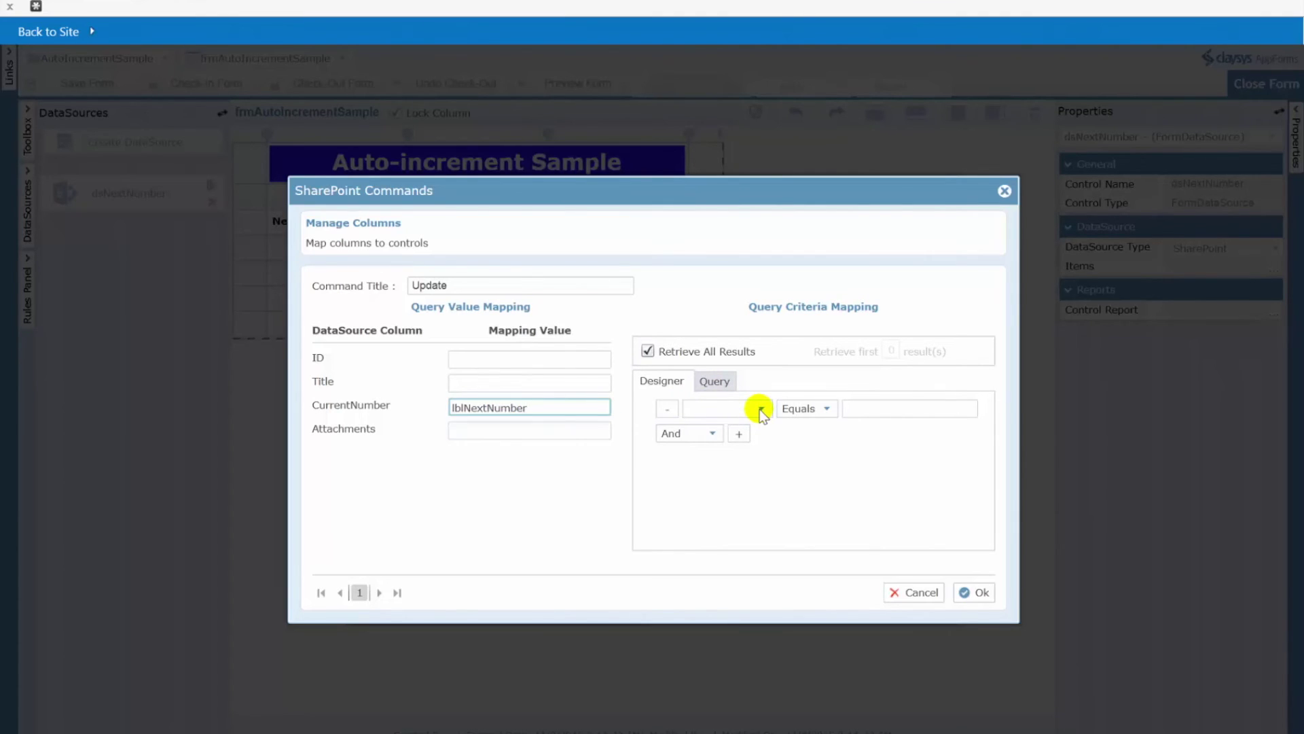
left_click(762, 410)
left_click(727, 430)
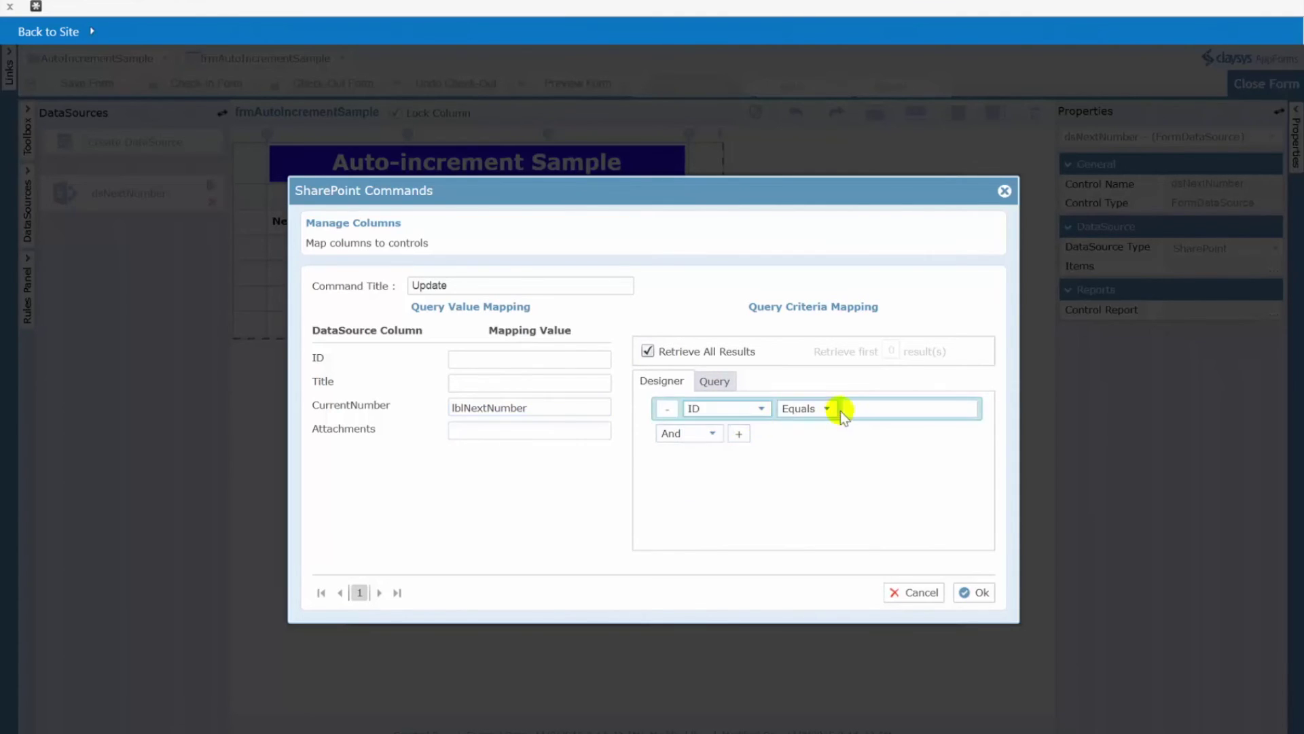
left_click(868, 408)
type("1")
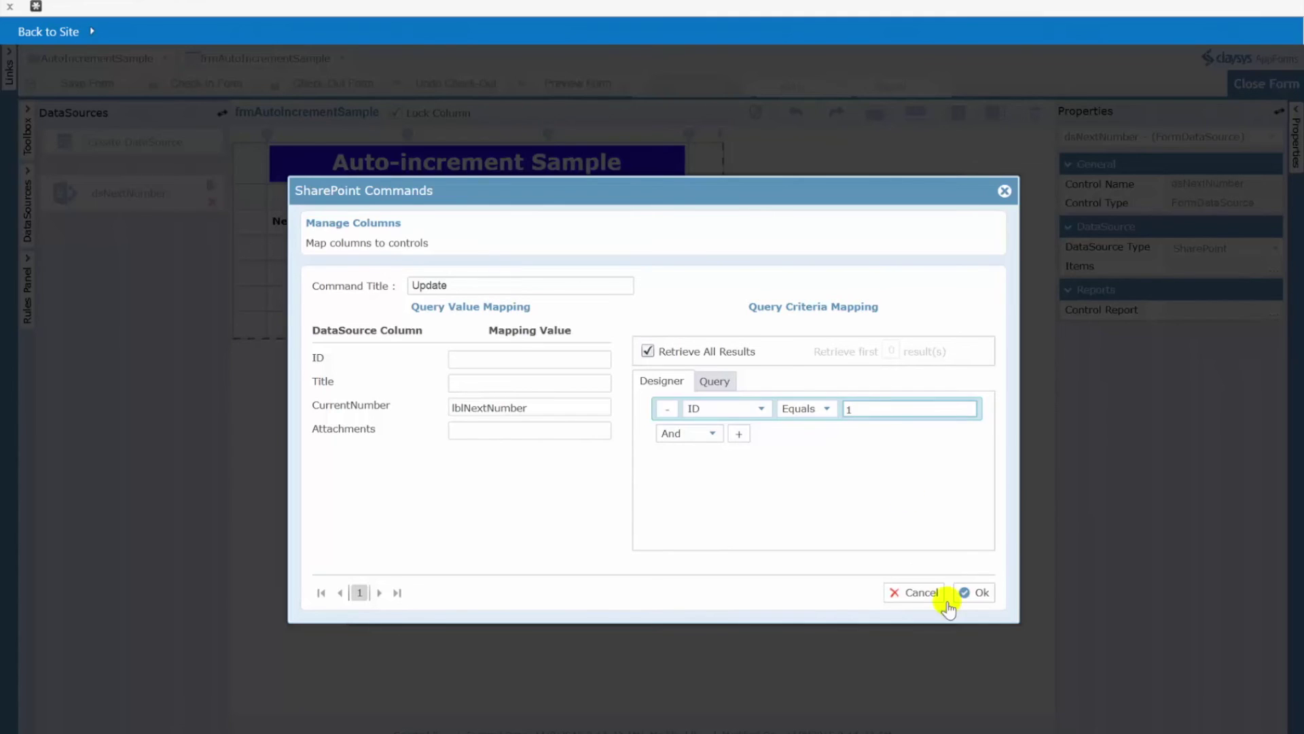
left_click(973, 598)
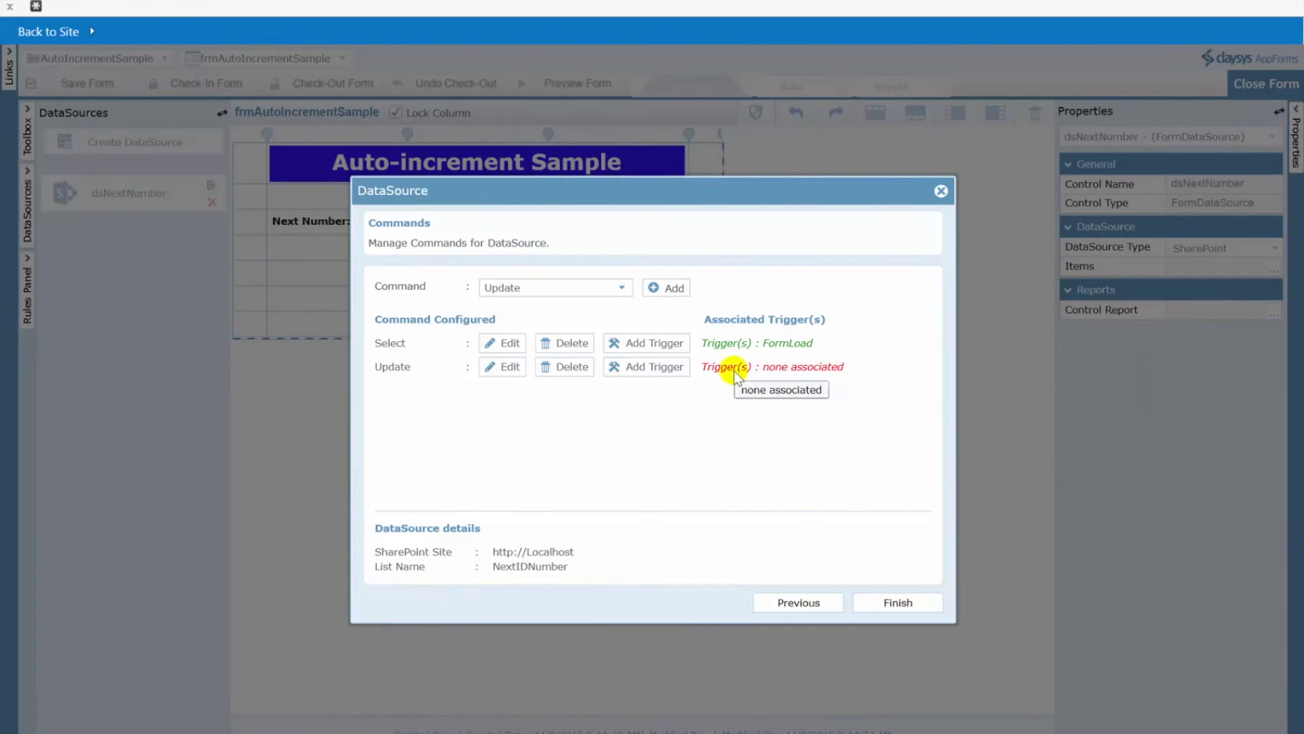
Step: Trigger the Update command from btnSave through a new On_btnSave rule and finish the wizard
left_click(654, 368)
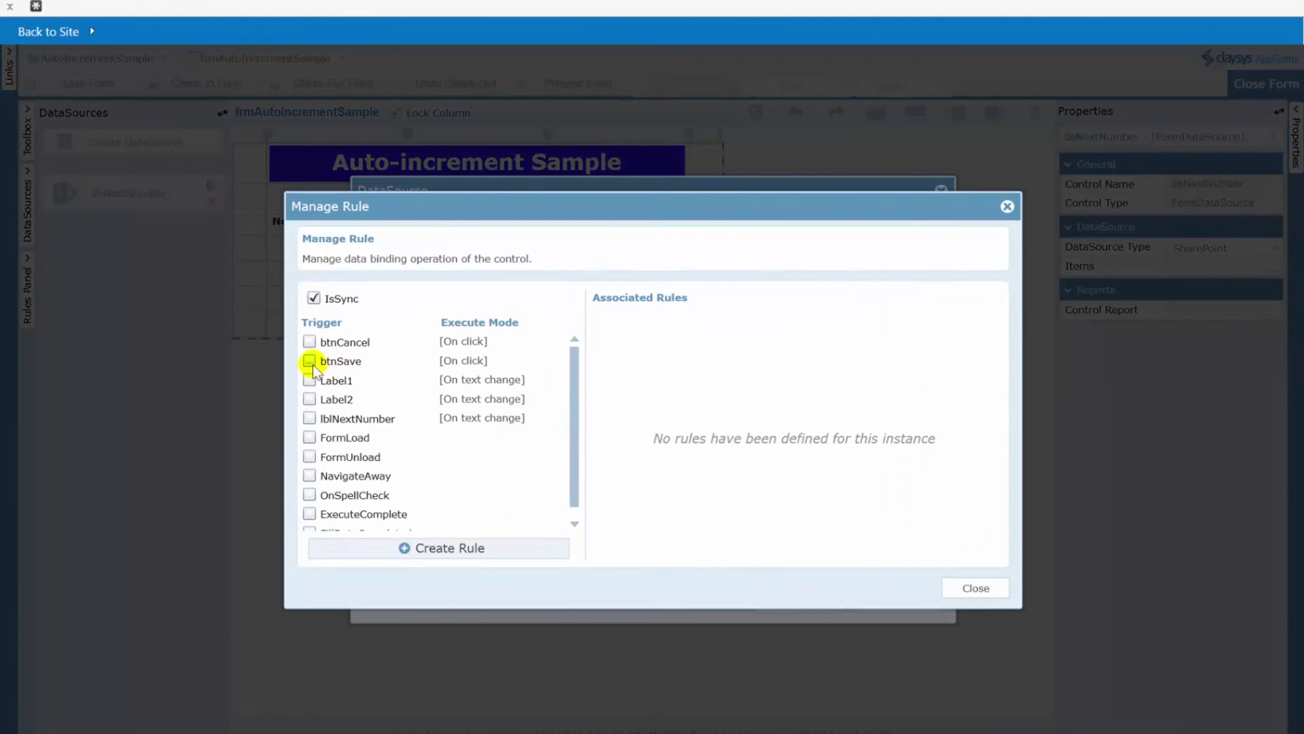
left_click(311, 361)
left_click(431, 548)
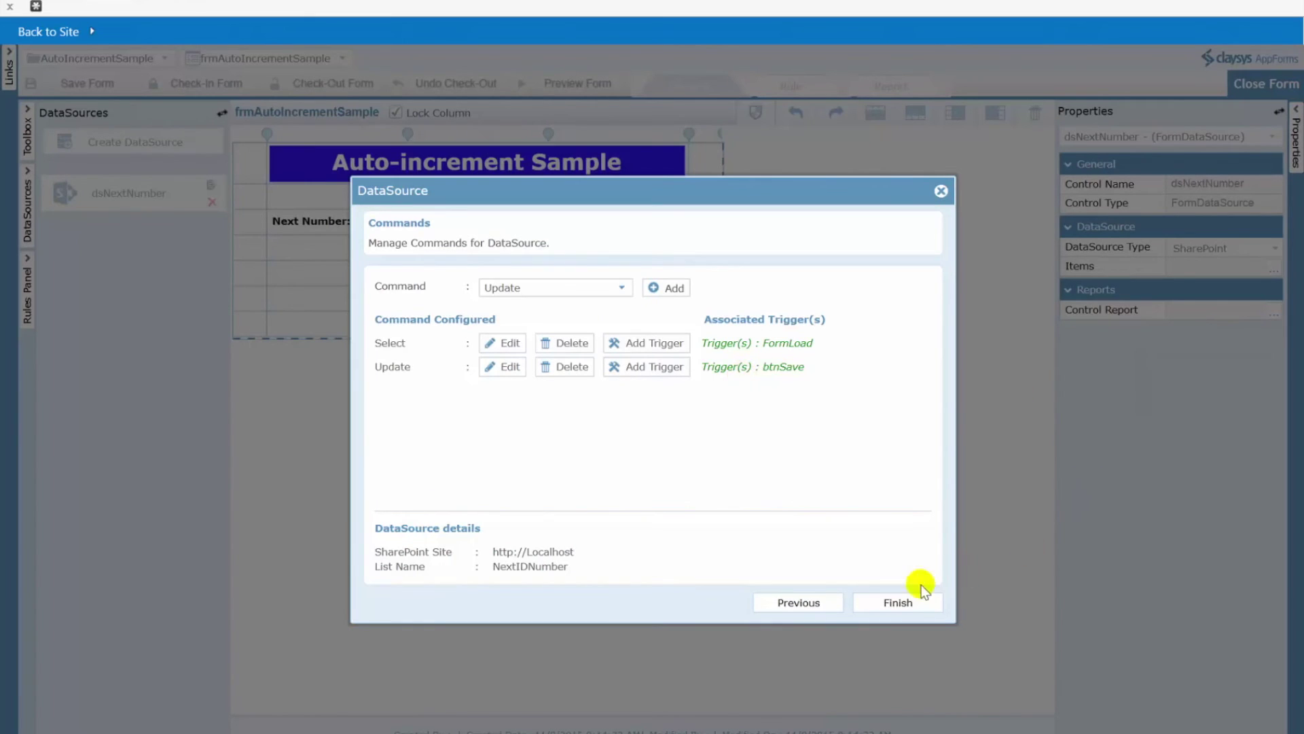
left_click(898, 602)
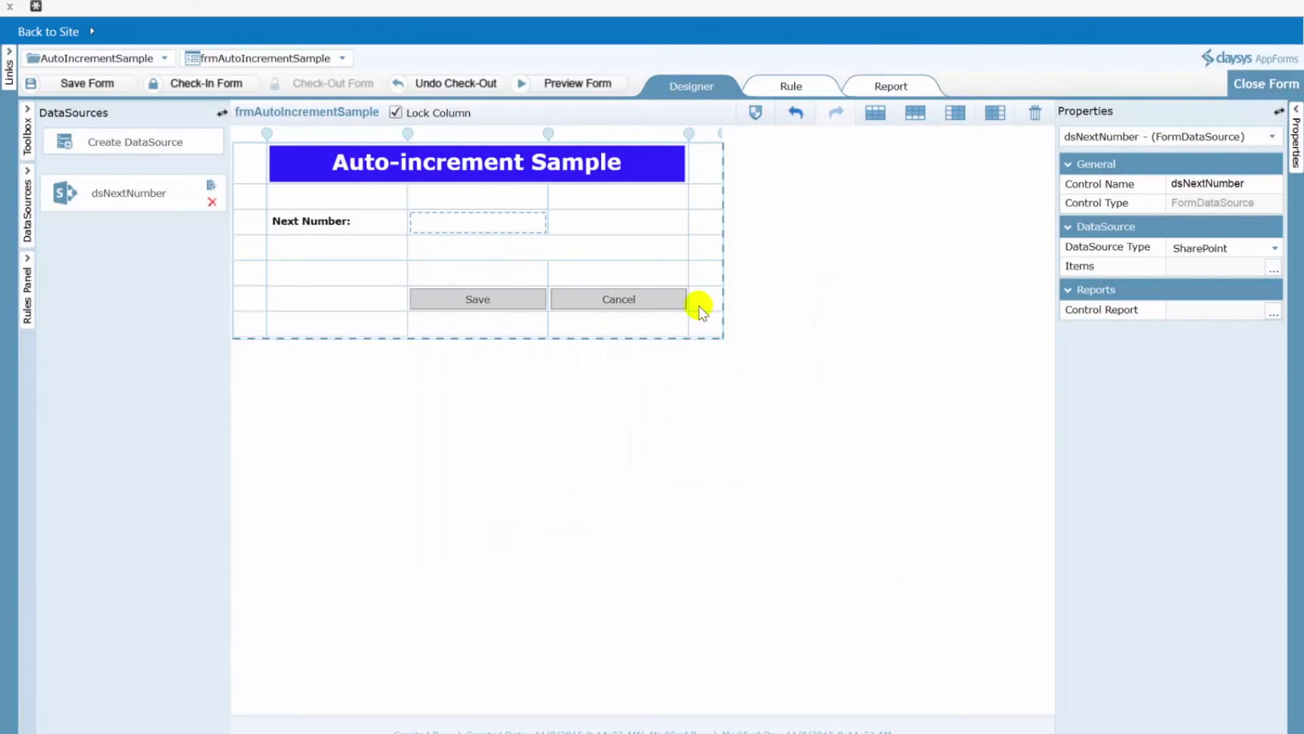
Step: Inspect the On_btnSave rule's ExecuteCommand(dsNextNumber.Update,false,true) action, then preview the form
left_click(792, 87)
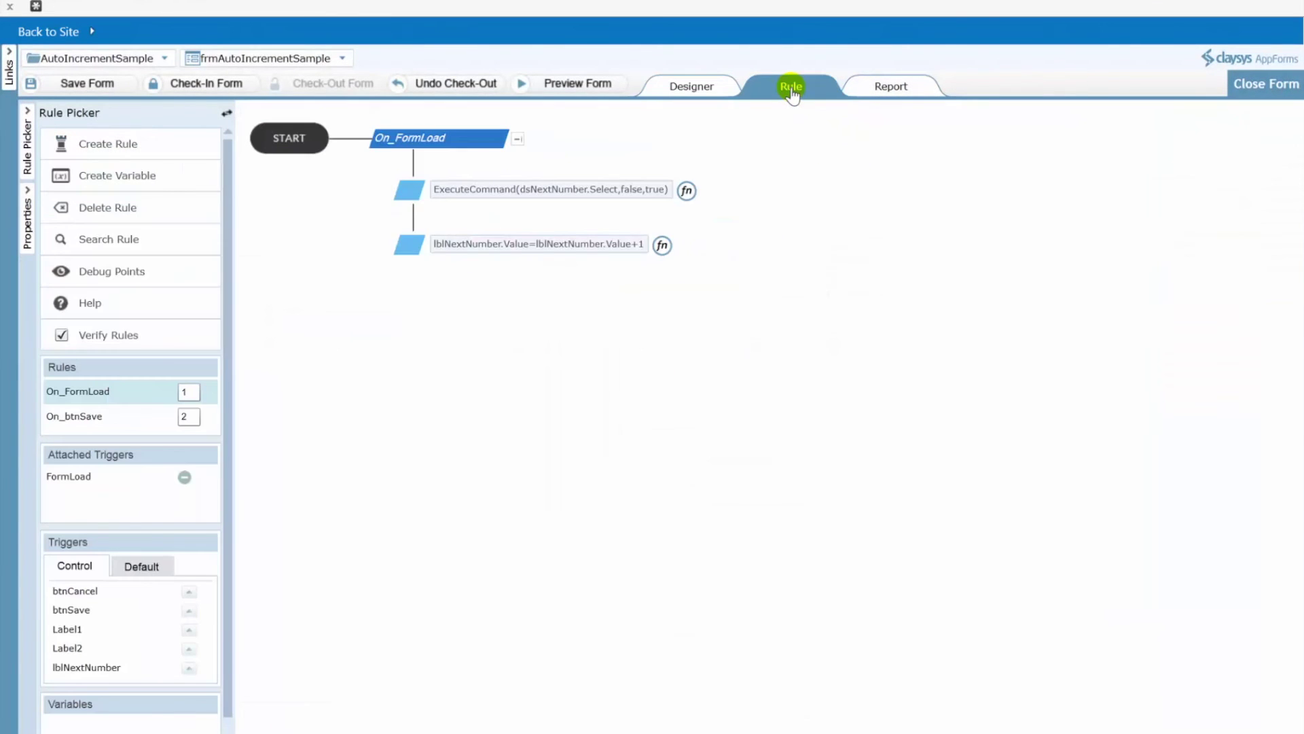
left_click(73, 417)
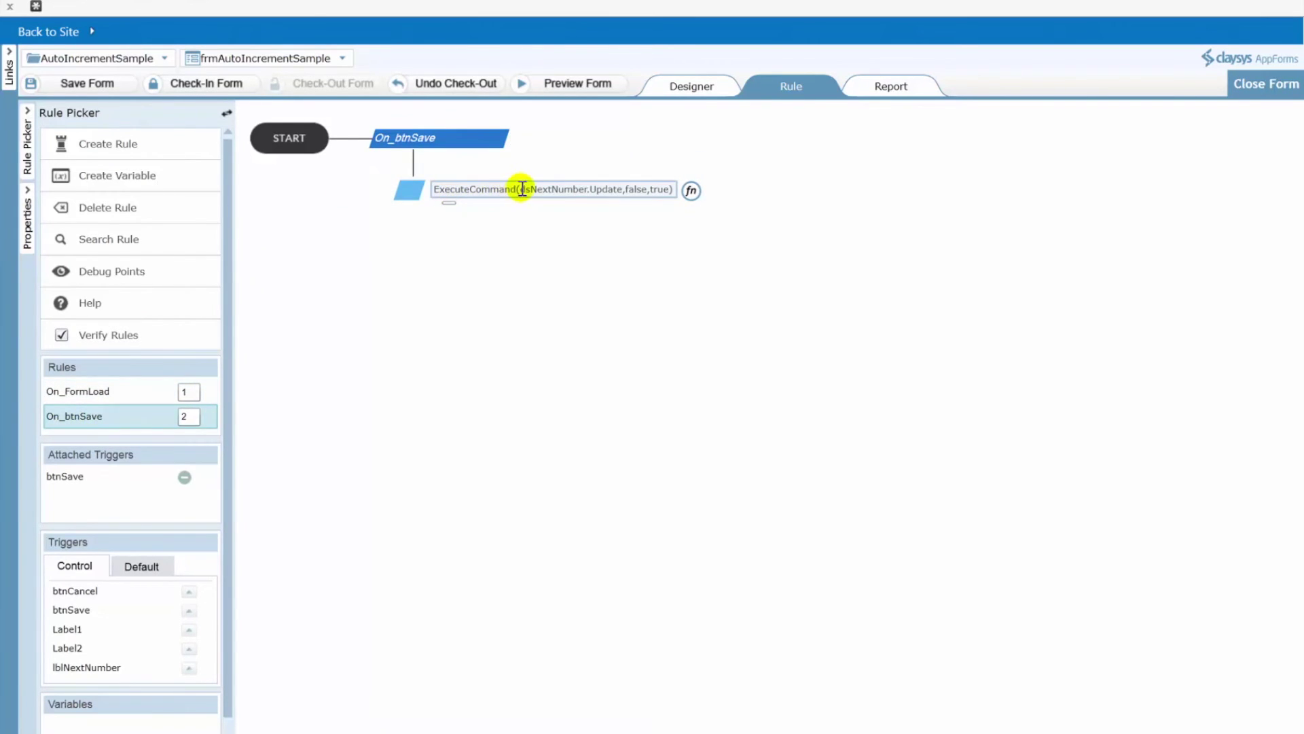
left_click_drag(522, 189, 591, 189)
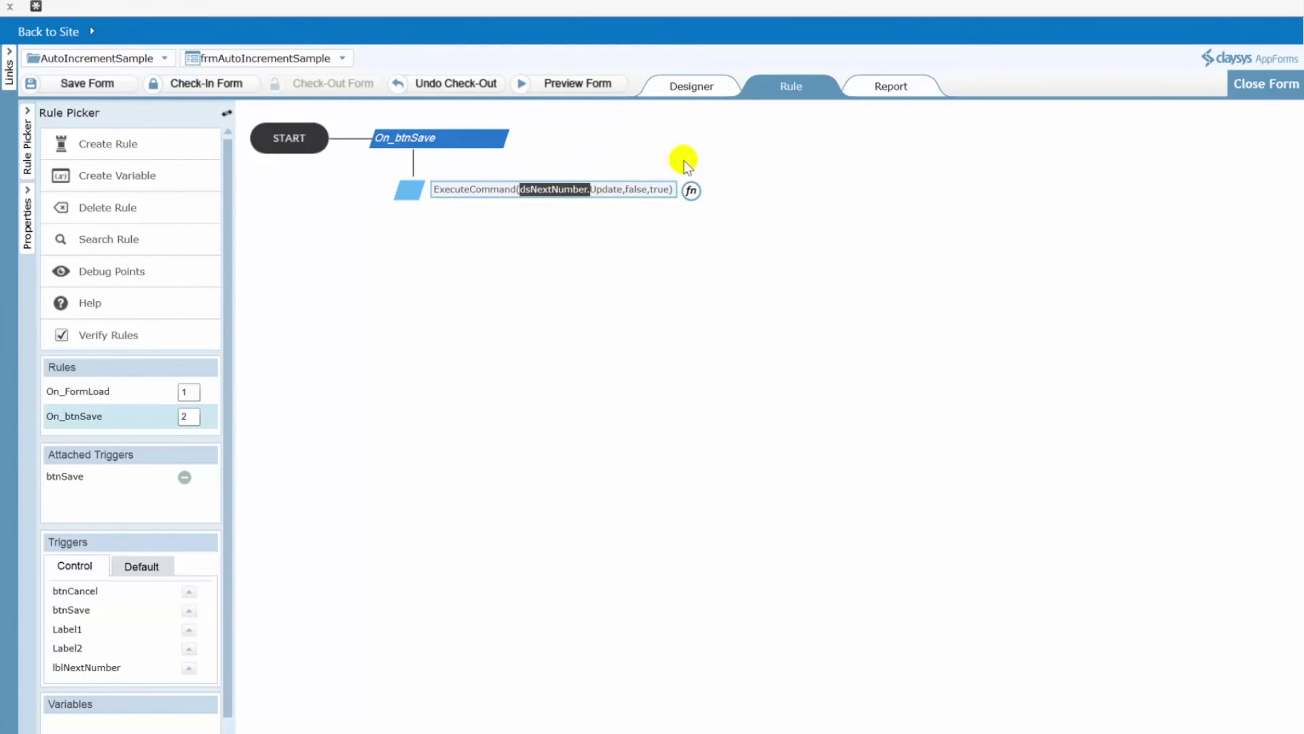
left_click(561, 84)
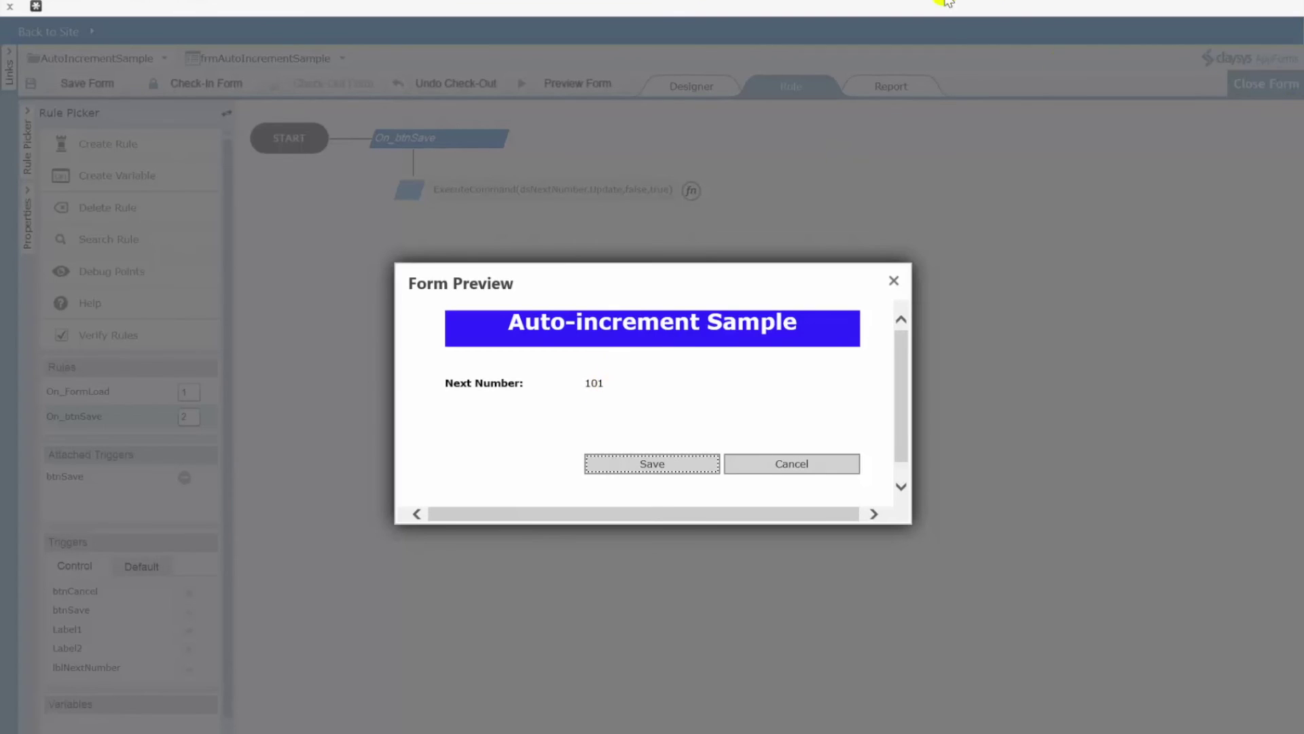
Step: Check that the NextIDNumber list's CurrentNumber currently holds 100
key("ctrl+Tab")
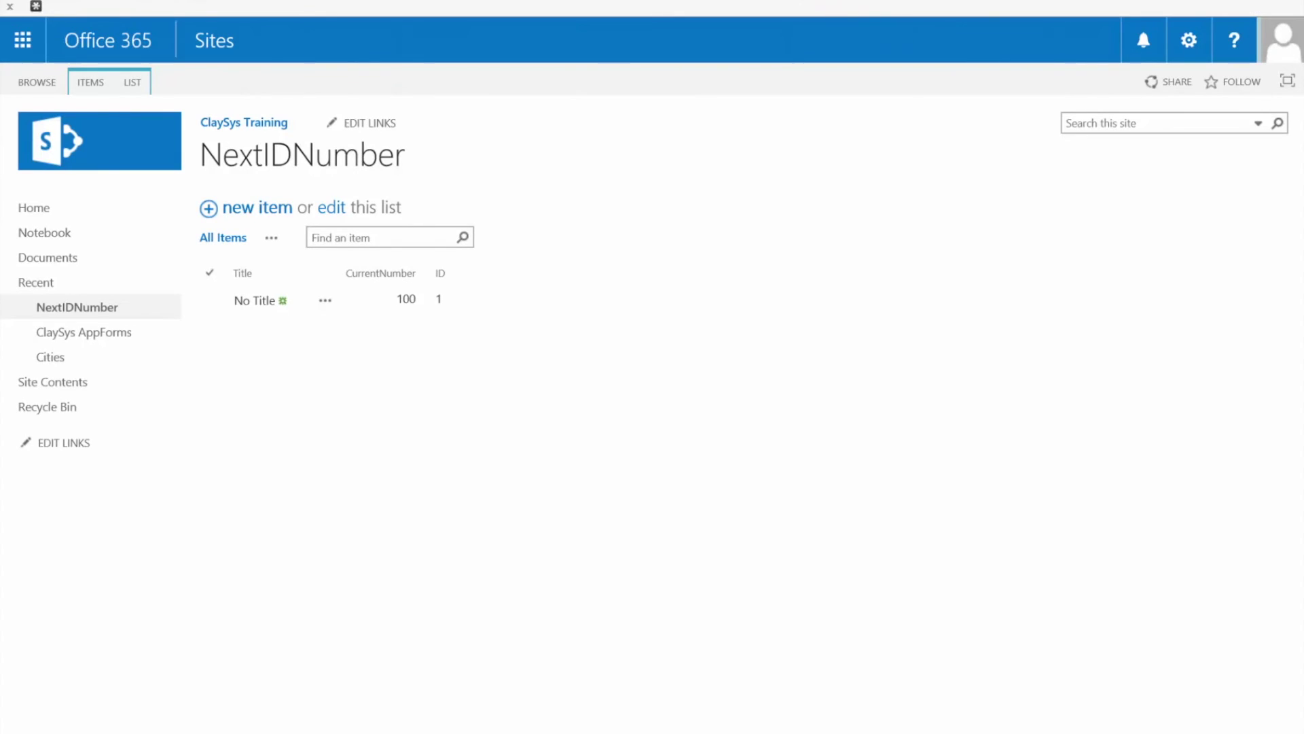
left_click(408, 311)
key("ctrl+Tab")
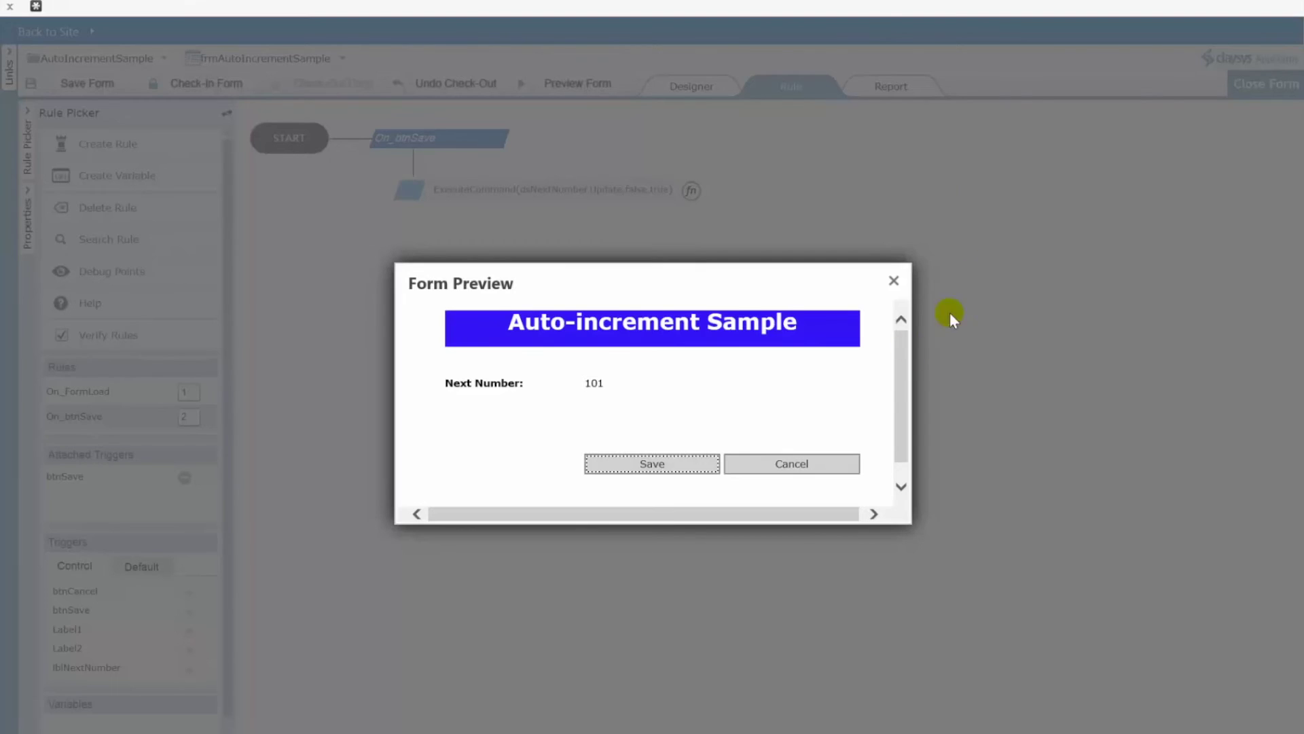
Step: Save Next Number 101 from the preview and refresh the list to confirm CurrentNumber is 101
left_click(649, 462)
left_click(894, 281)
key("ctrl+Tab")
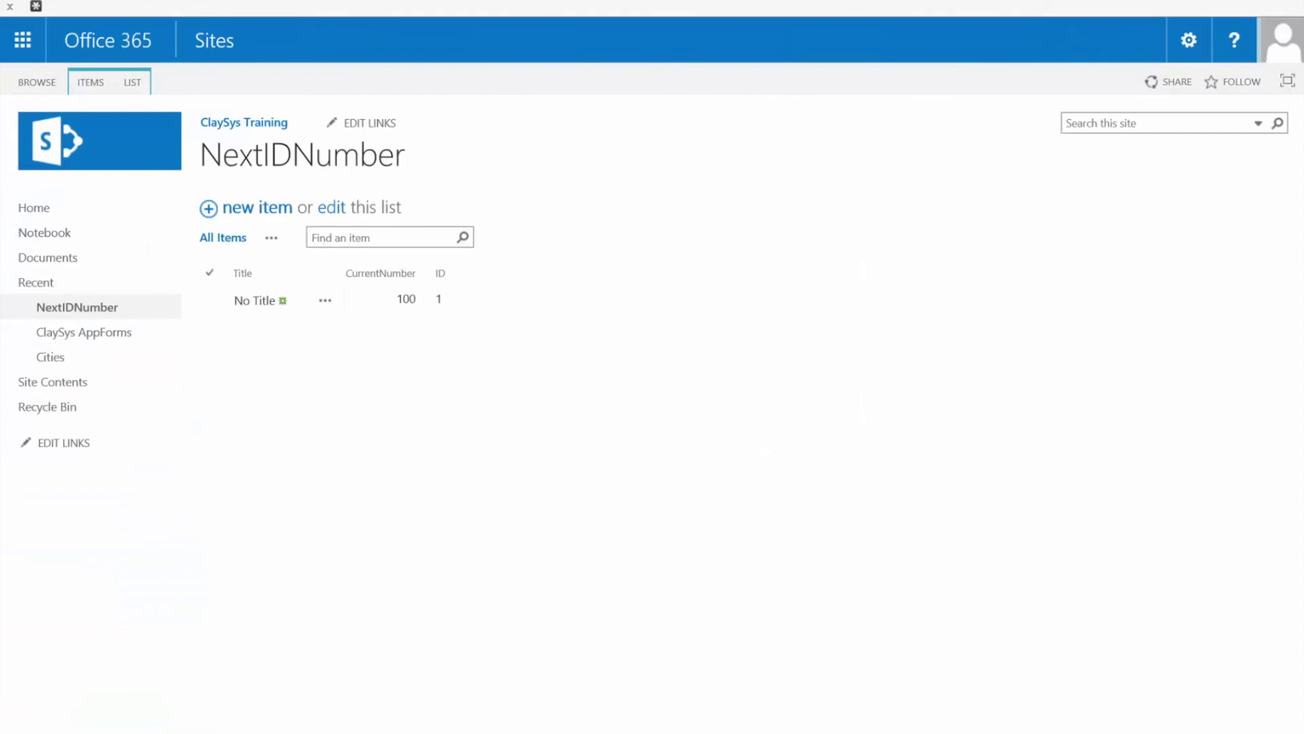
key("F5")
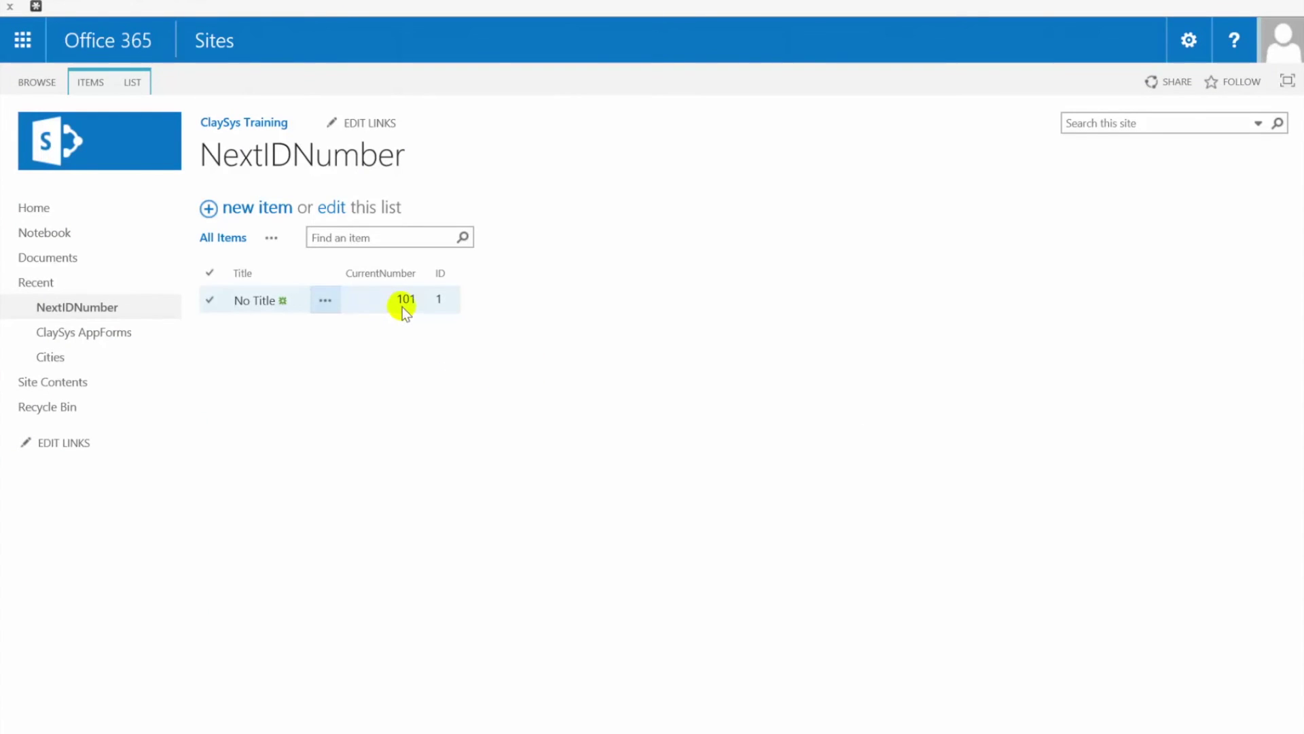
key("ctrl+Tab")
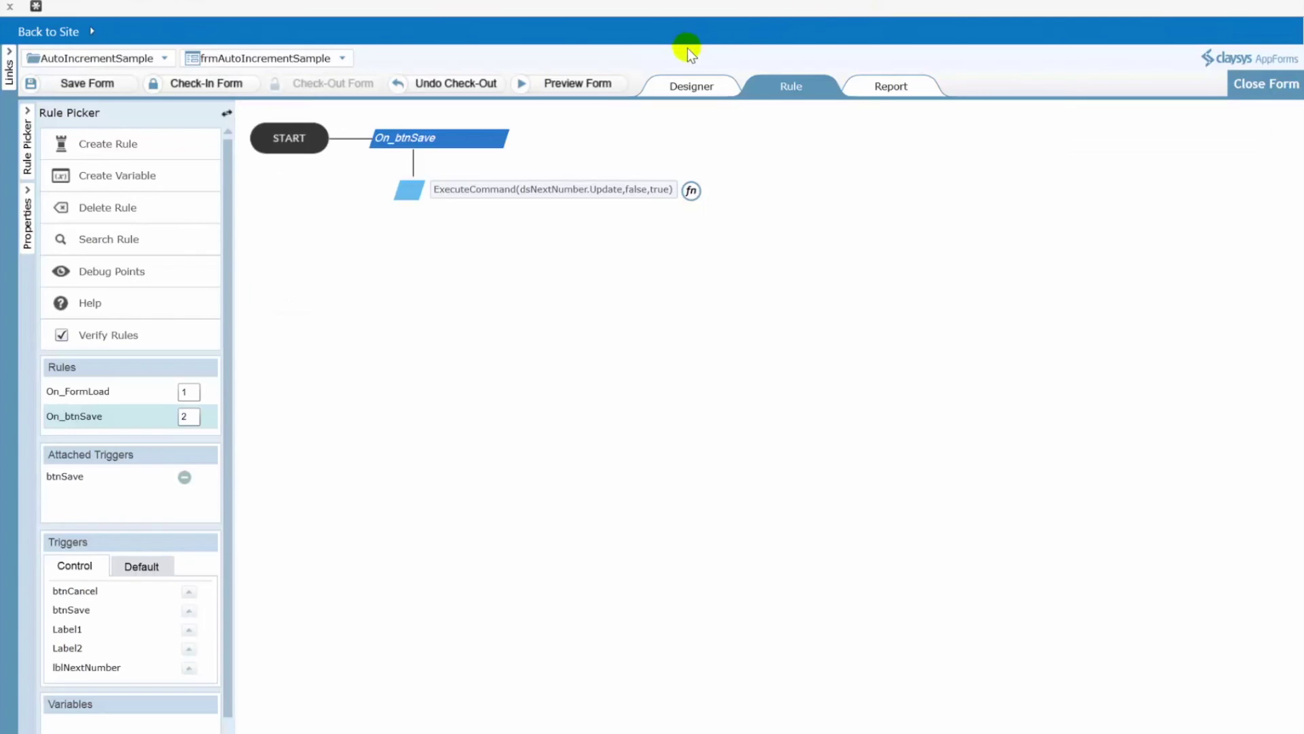
Step: Preview the form again to see Next Number load as 102
left_click(565, 83)
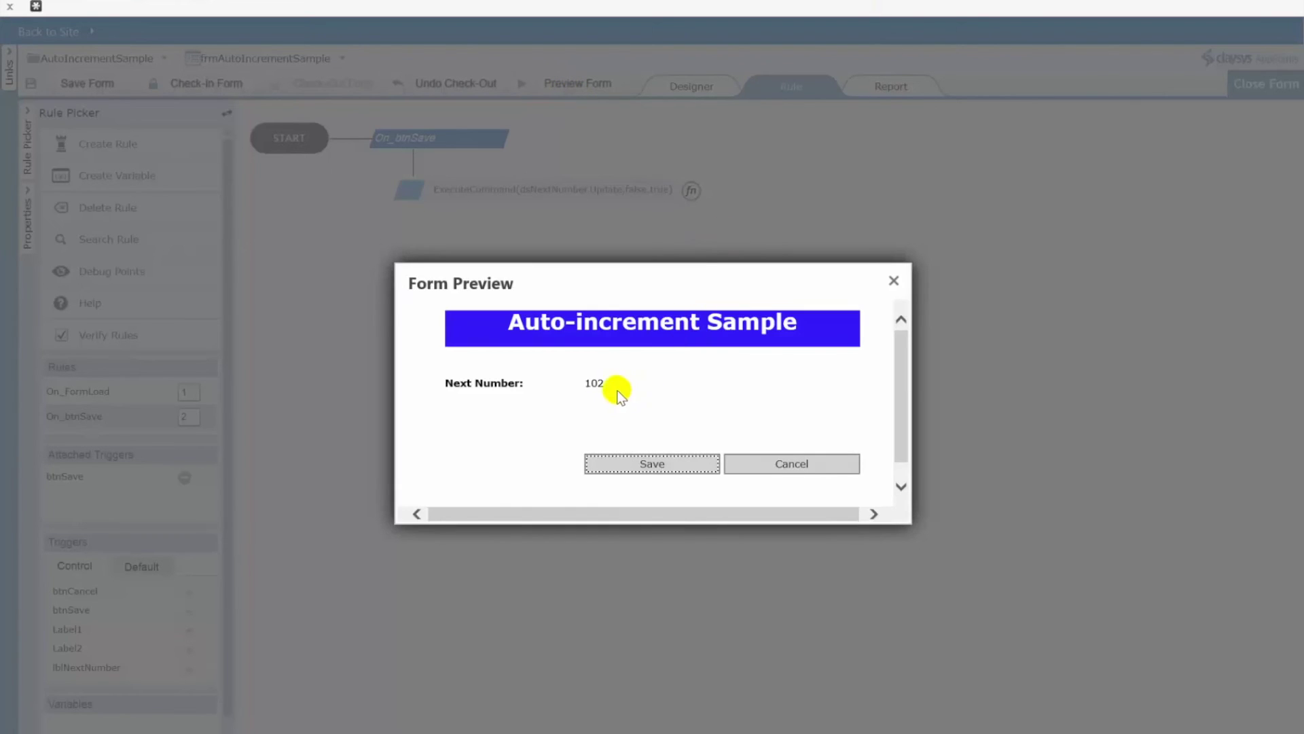